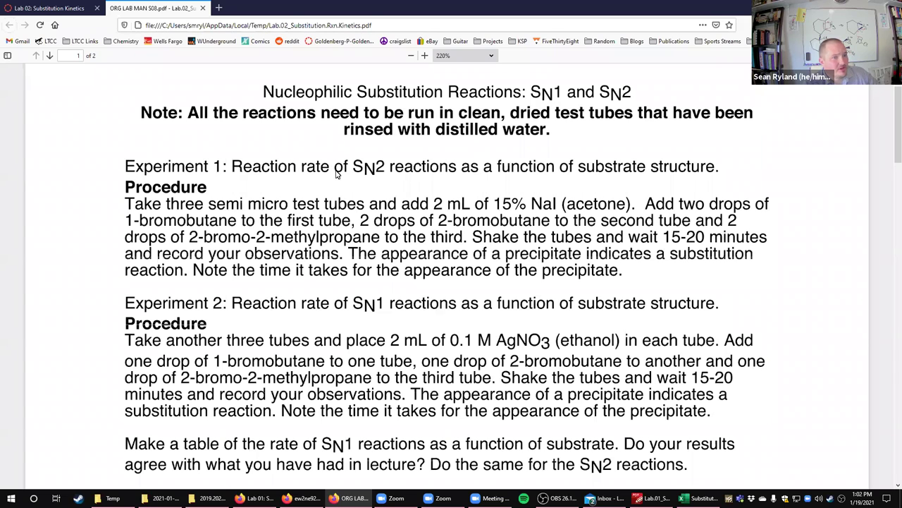
- Show the Lab 02: Substitution Kinetics assignment page and place the Substitution Kinetics data workbook from Excel beside the browser
left_click(62, 8)
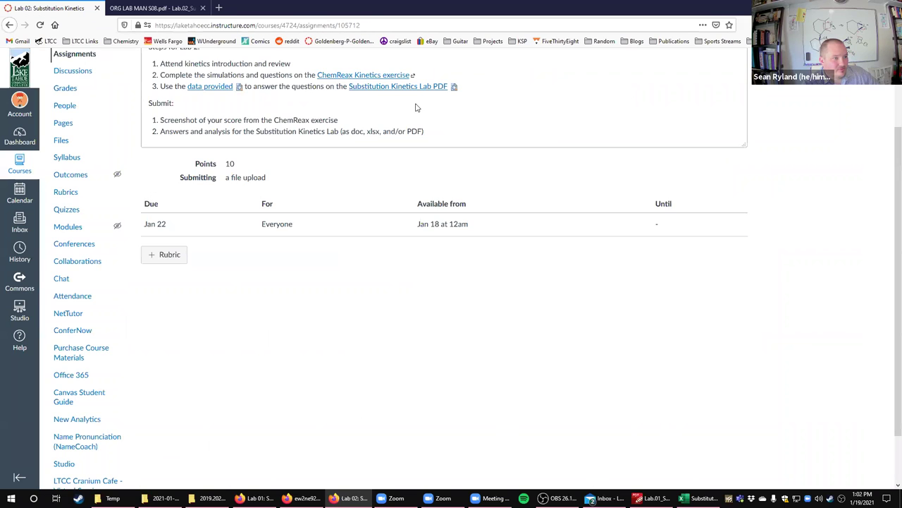
scroll(420, 107, "up", 2)
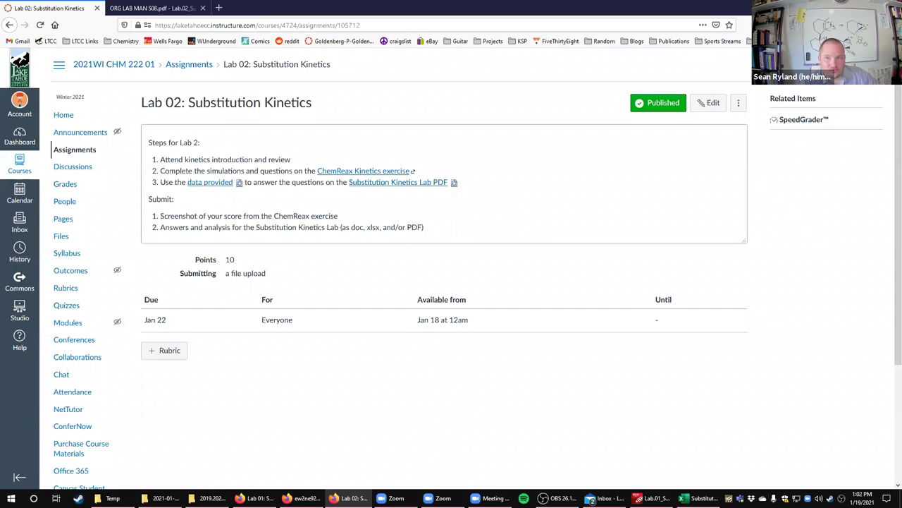
left_click(700, 498)
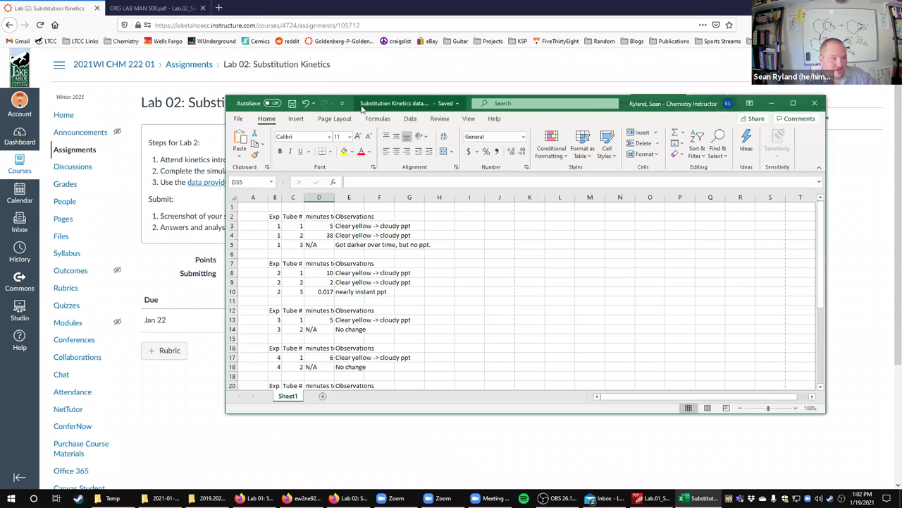
key("super+Right")
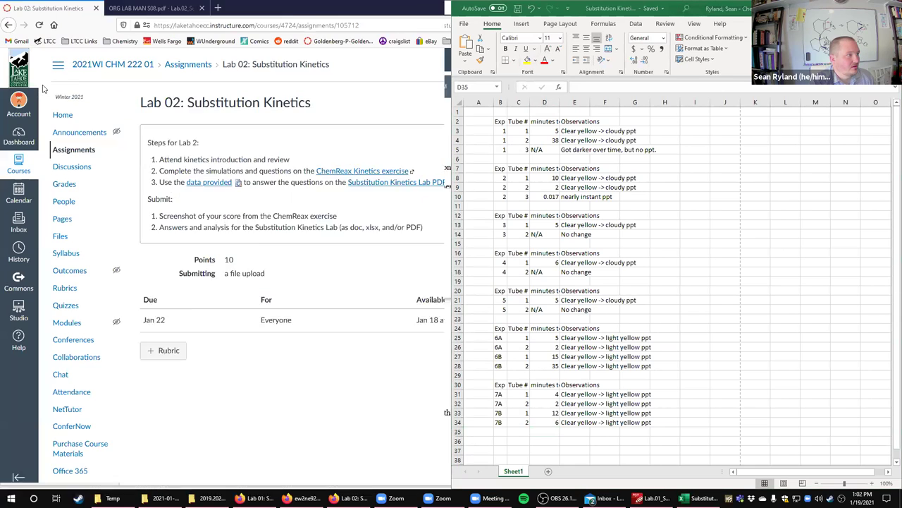
- Show the lab PDF next to the workbook at 160% zoom, widening the browser so the full text lines fit
left_click(97, 67)
left_click(164, 6)
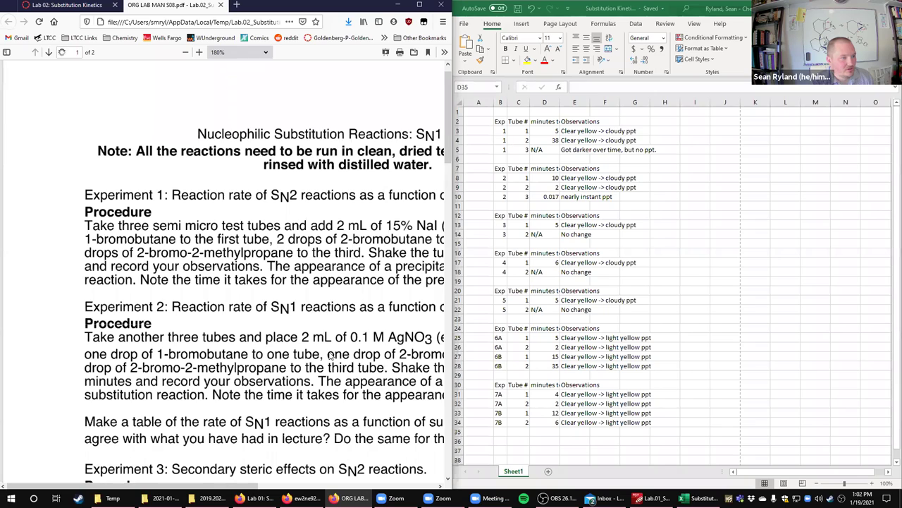
left_click_drag(250, 485, 343, 486)
scroll(338, 334, "down", 1)
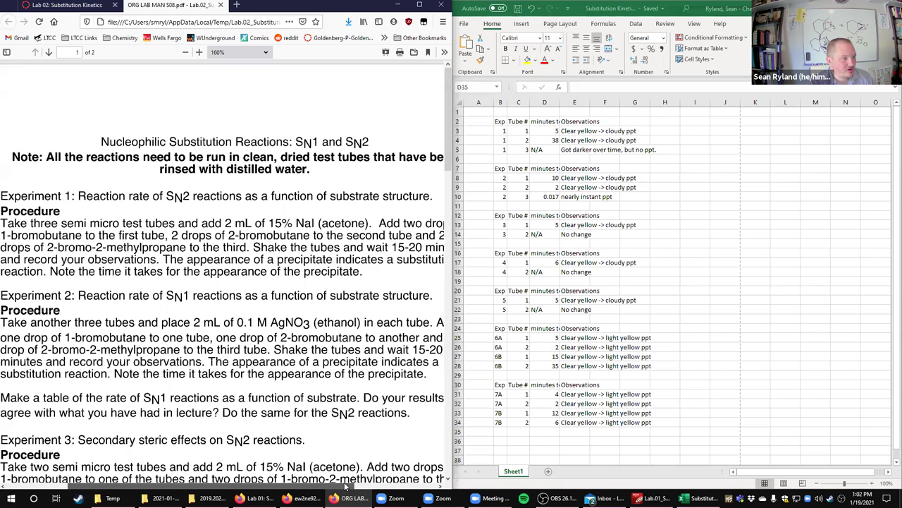
left_click_drag(455, 232, 539, 252)
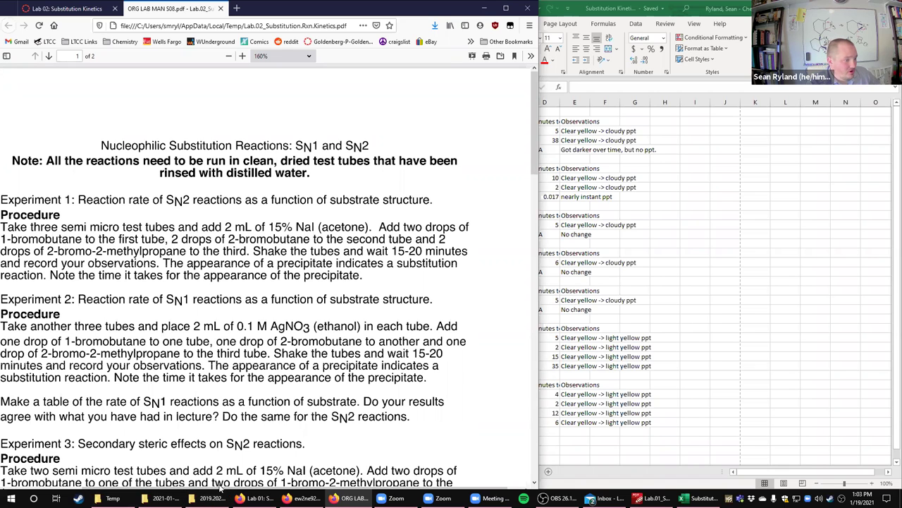
left_click_drag(190, 487, 154, 490)
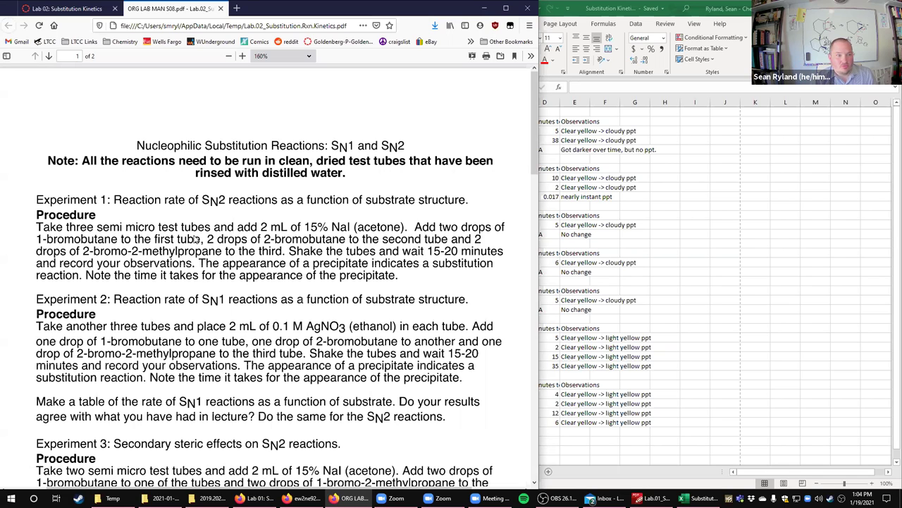
- Compare the lab PDF's experiment procedures with the precipitate times and observations recorded in the workbook
left_click(573, 132)
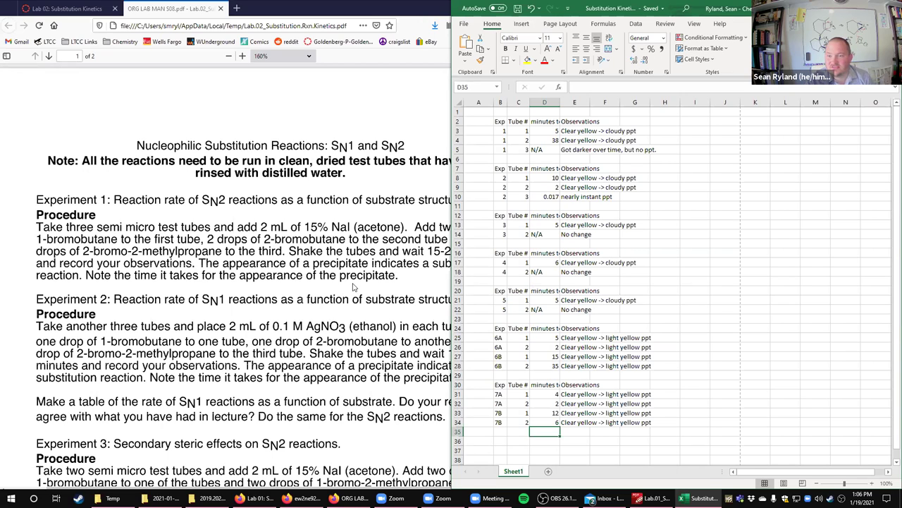
left_click(325, 325)
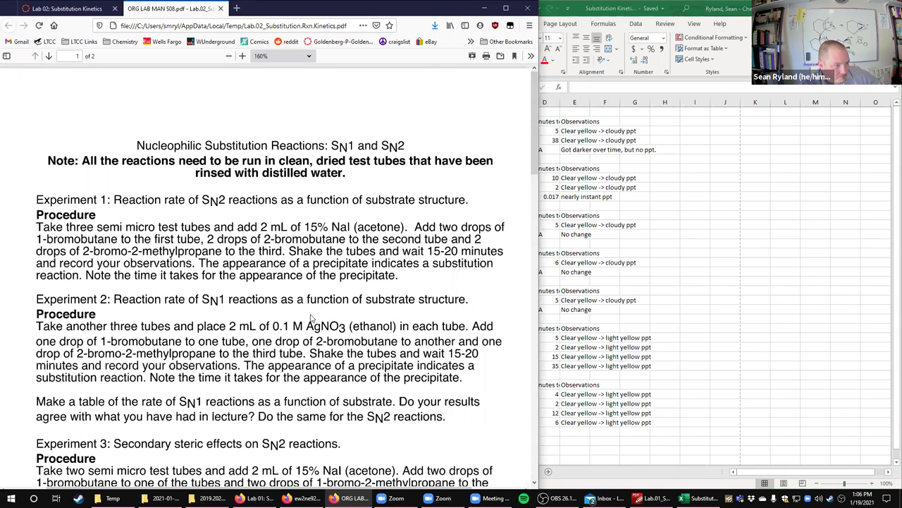
scroll(303, 296, "down", 4)
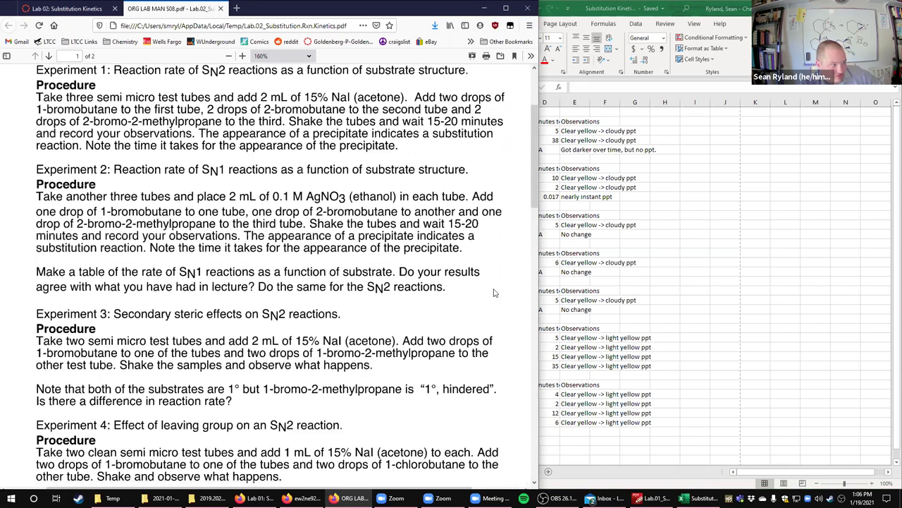
left_click(651, 312)
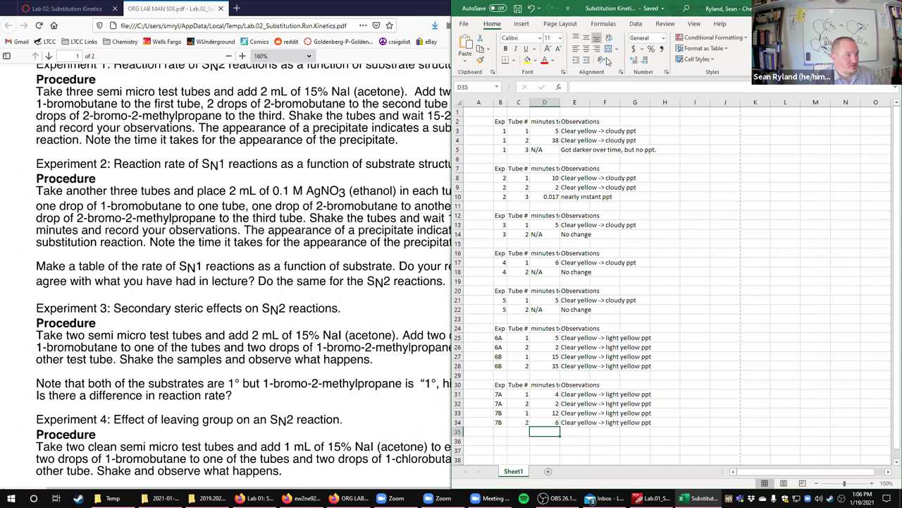
left_click(347, 99)
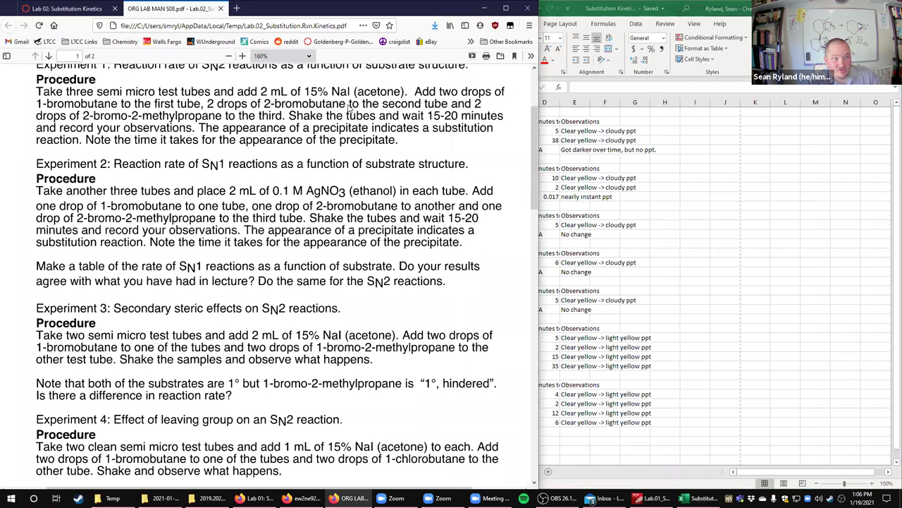
- Read the lab PDF's procedures for Experiments 1 to 5, checking the reagents, substrates and the questions asked
scroll(349, 105, "up", 3)
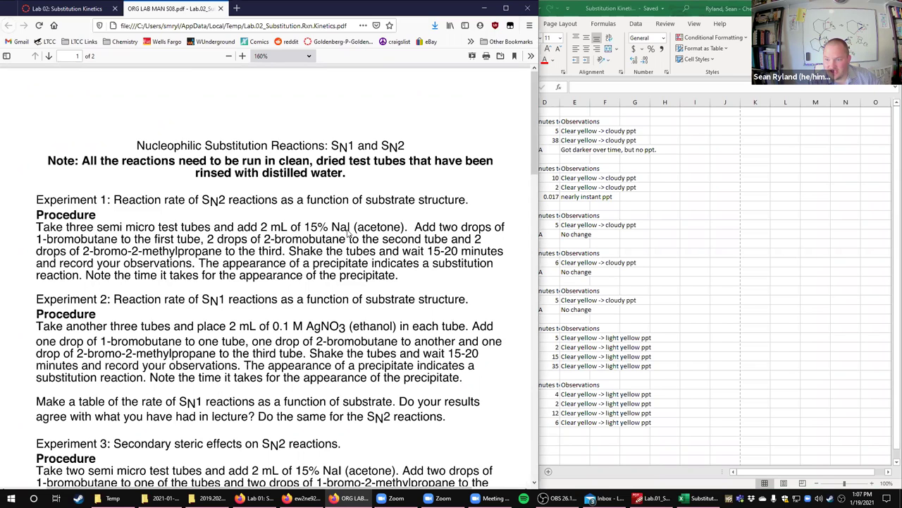
scroll(346, 239, "down", 1)
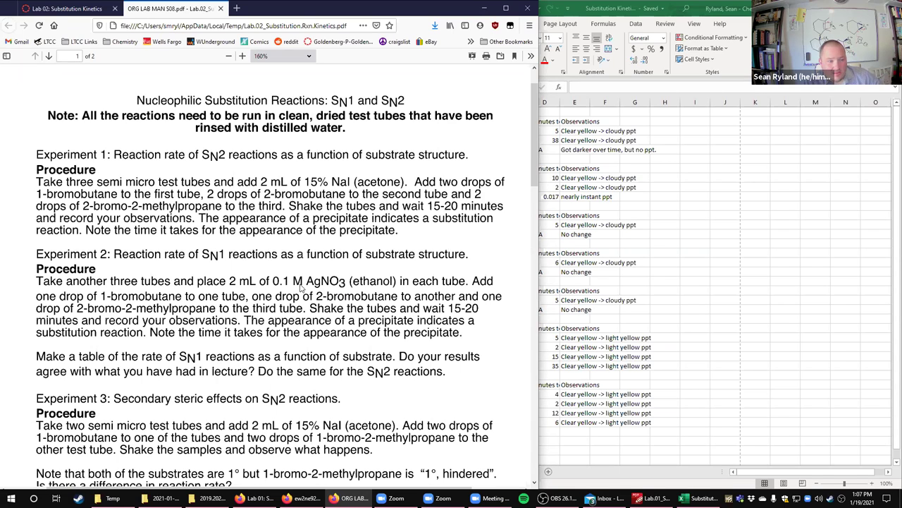
scroll(301, 286, "down", 1)
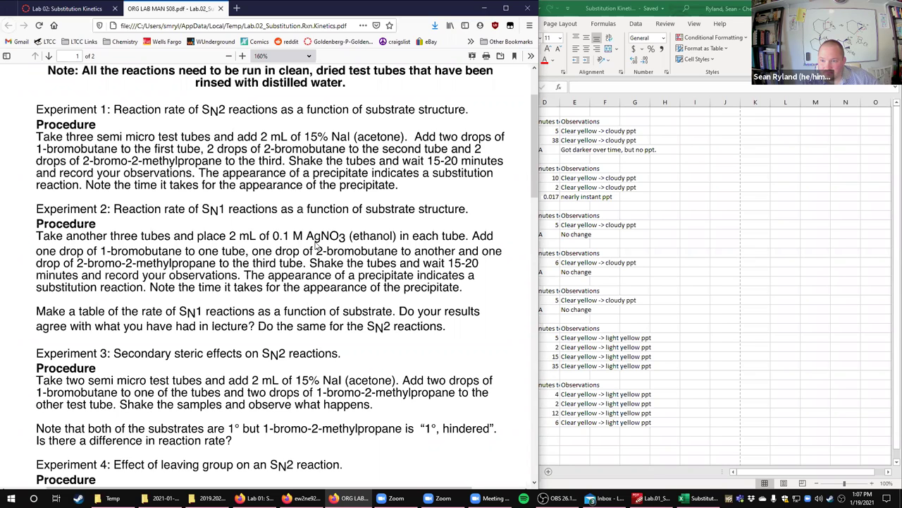
scroll(316, 246, "up", 1)
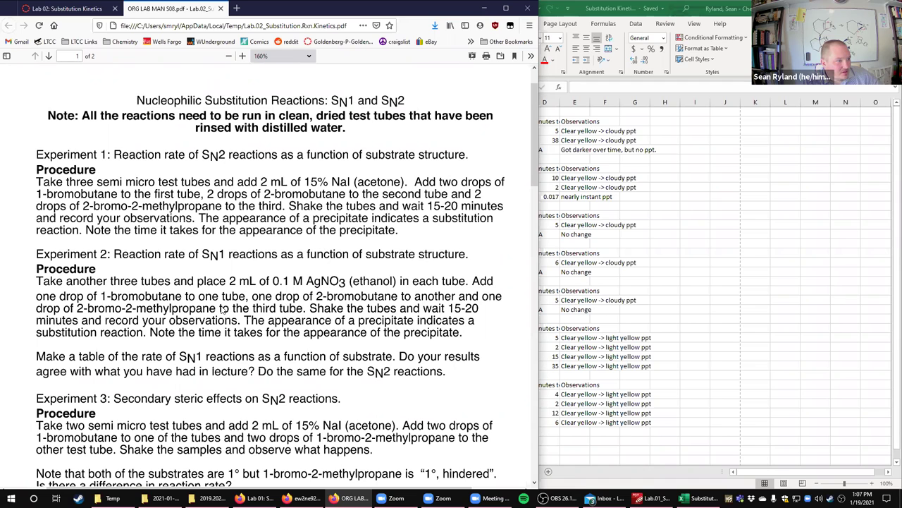
scroll(262, 304, "down", 3)
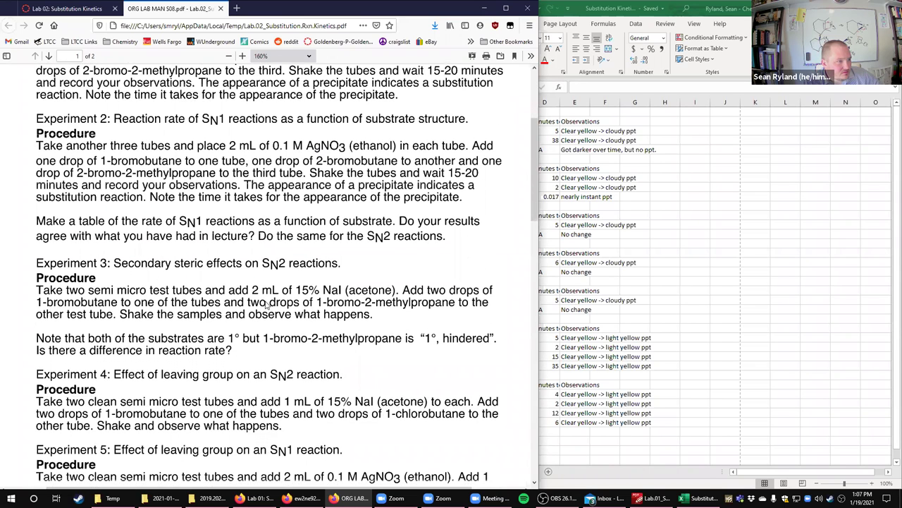
scroll(268, 303, "down", 2)
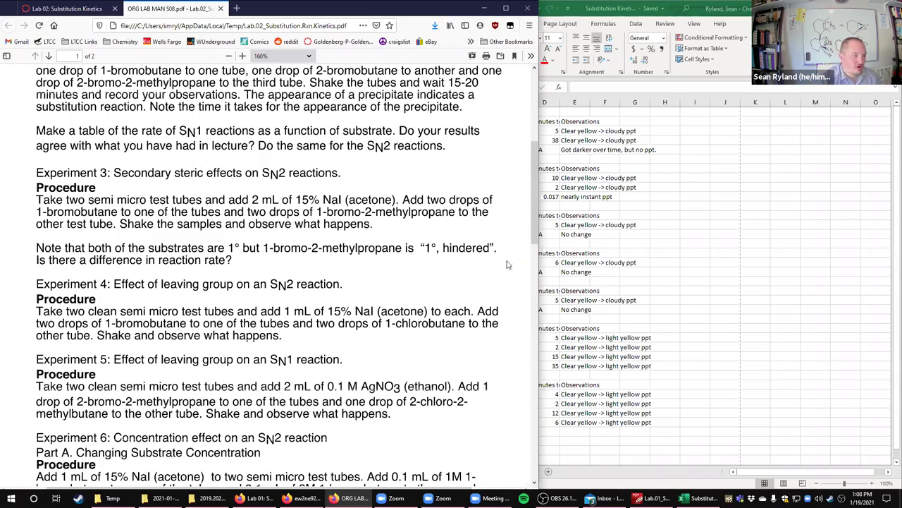
scroll(352, 270, "up", 3)
scroll(176, 197, "up", 3)
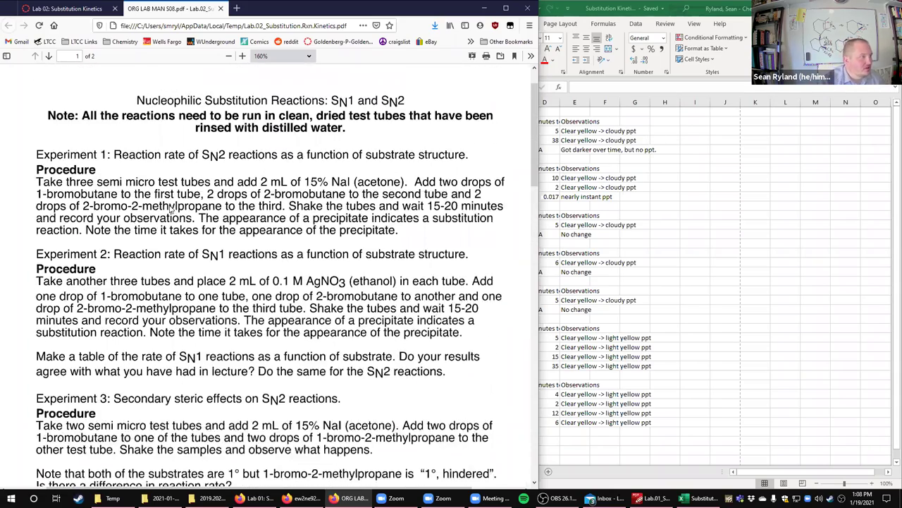
- Examine the Experiment 7 procedure and the Write-up instructions at the end of the lab PDF
scroll(170, 209, "down", 15)
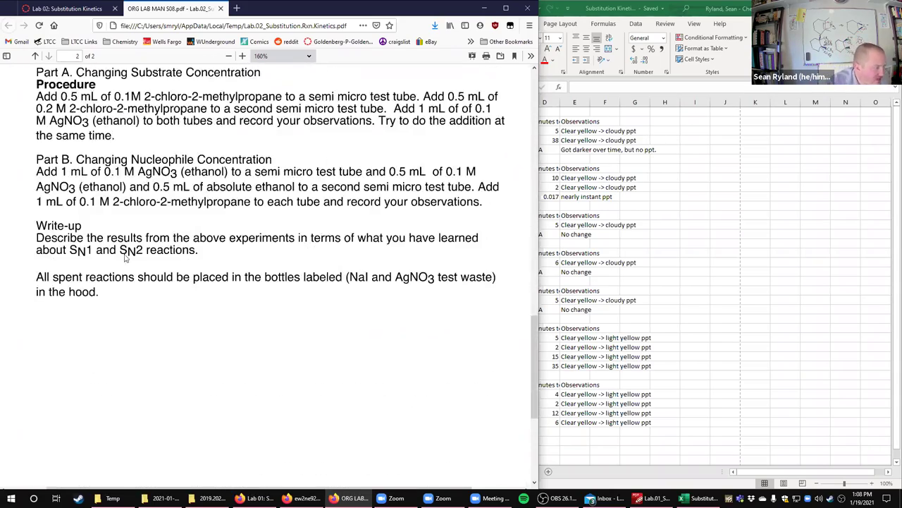
scroll(125, 258, "up", 1)
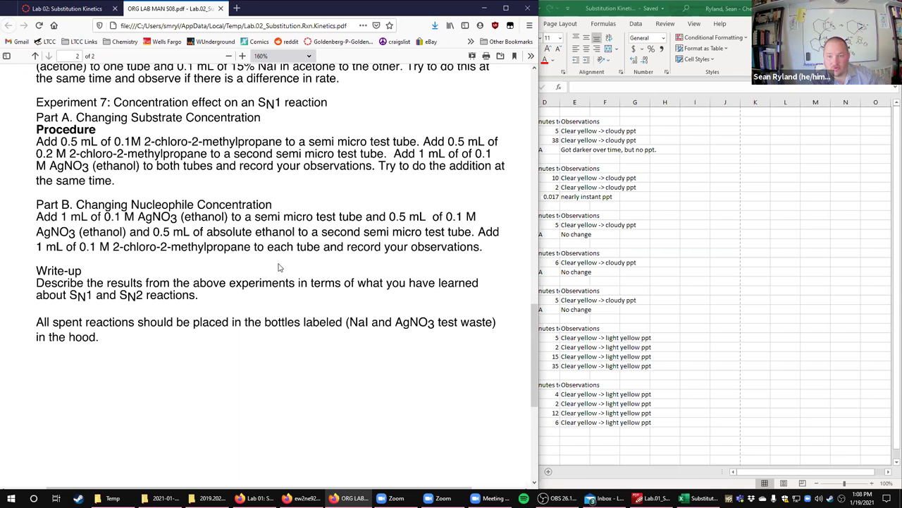
scroll(259, 265, "down", 1)
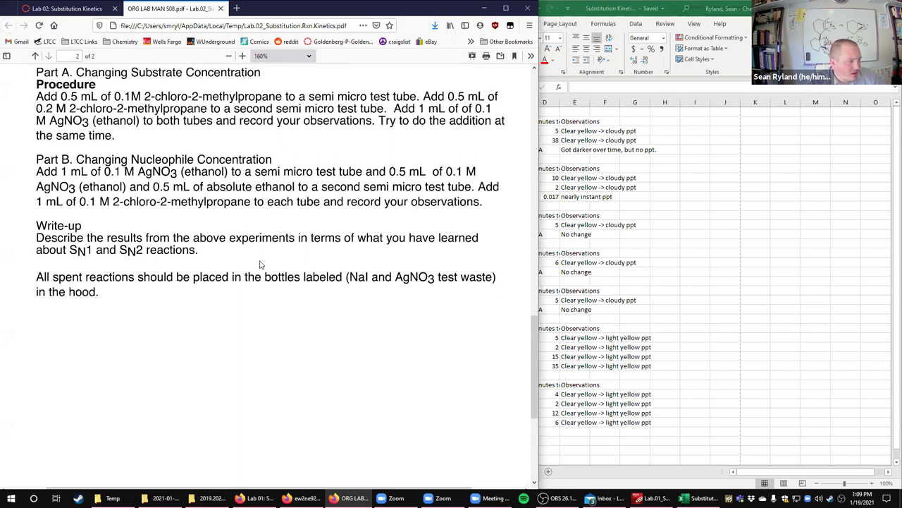
scroll(188, 262, "up", 1)
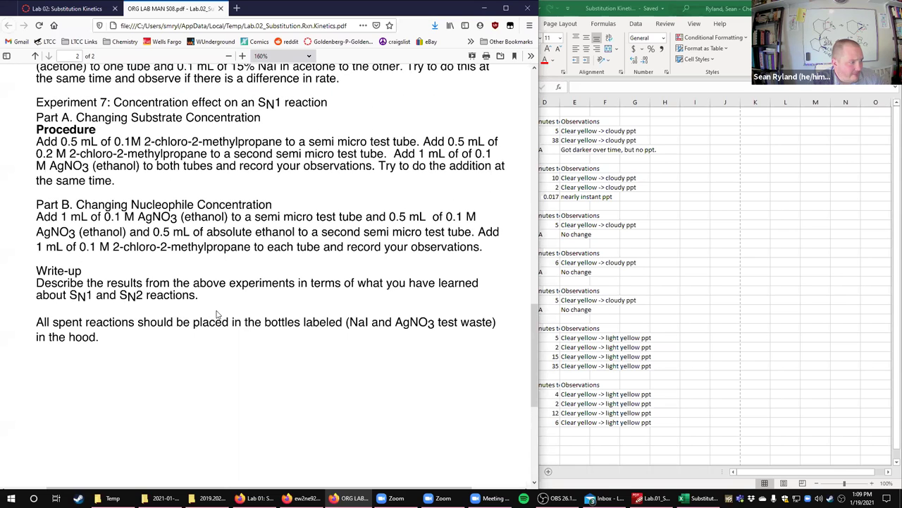
- Preview the provided data file on the Lab 02 assignment page and compare it with the Excel workbook
left_click(78, 7)
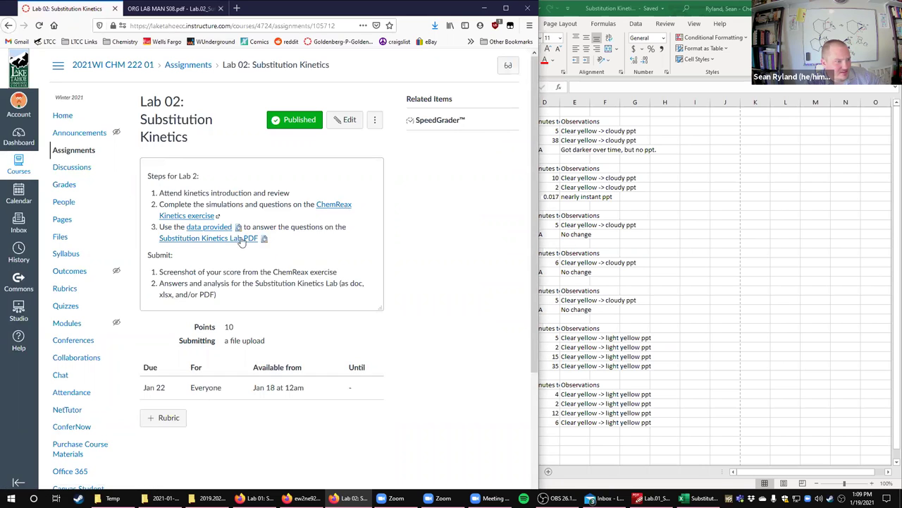
left_click(239, 227)
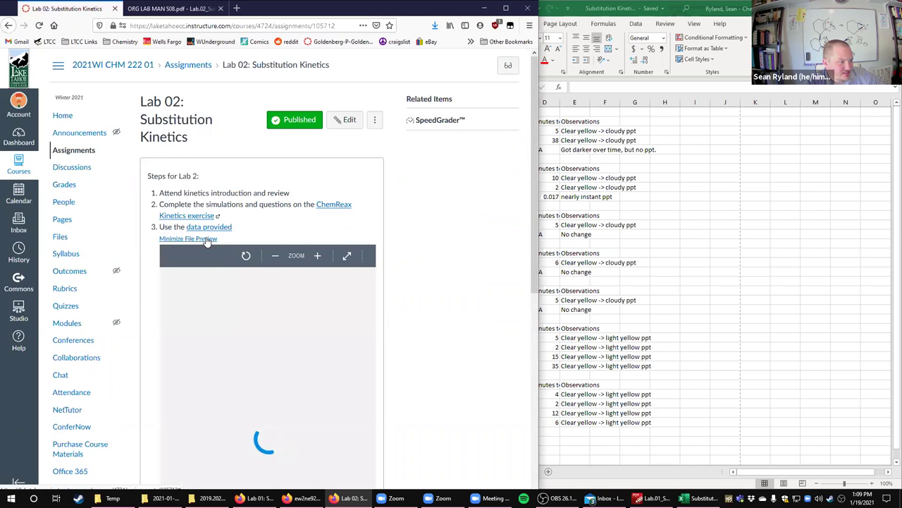
scroll(261, 254, "down", 3)
scroll(268, 241, "down", 1)
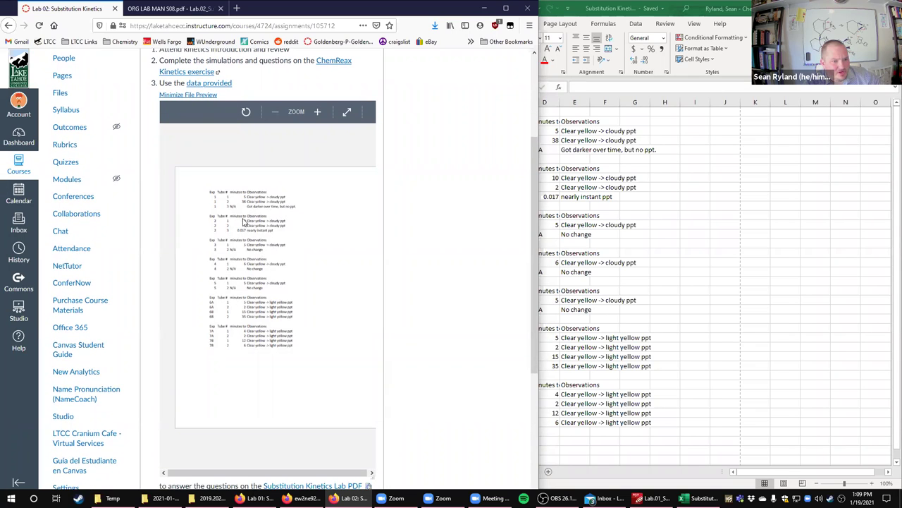
scroll(275, 237, "up", 1)
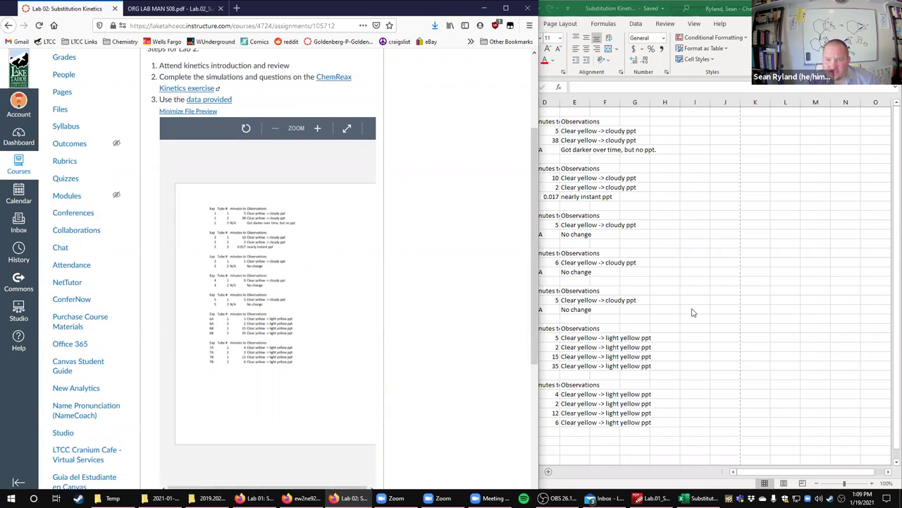
key("alt+Tab")
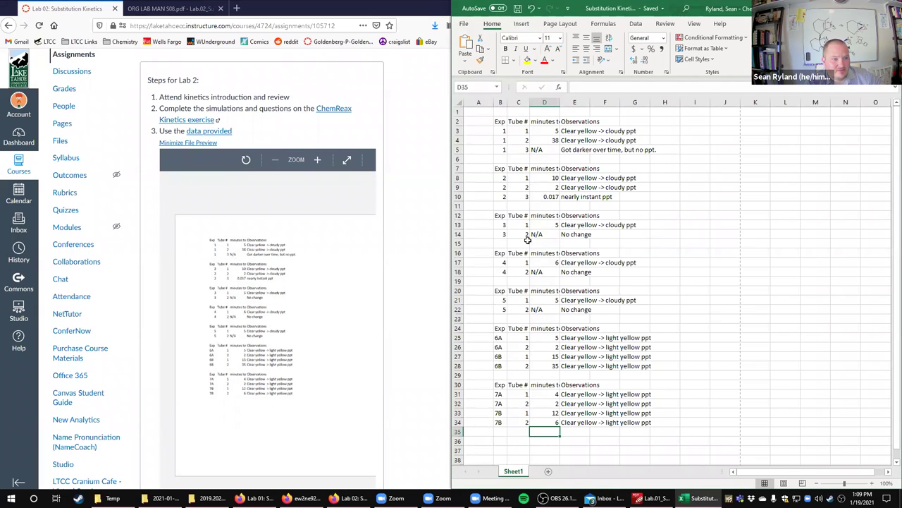
left_click(198, 143)
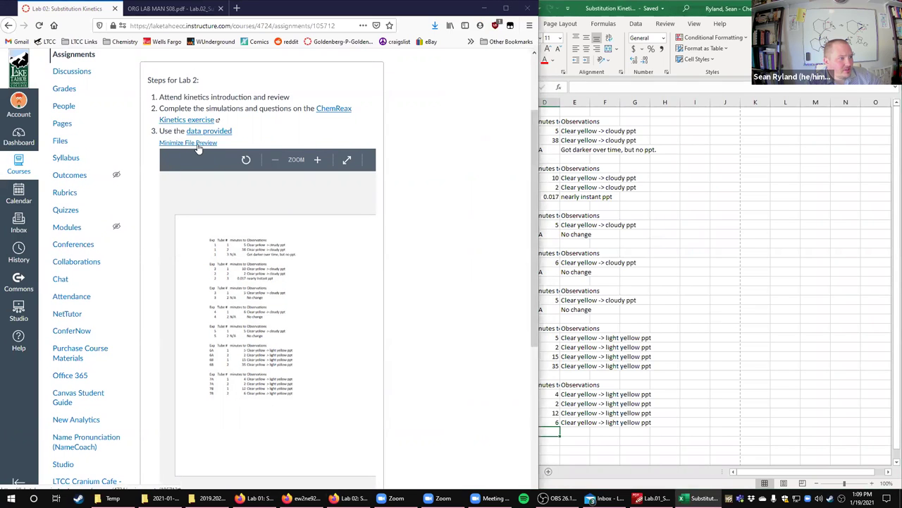
- Open the ChemReax Kinetics exercise from the assignment in a maximized window and examine its instructions and first questions
left_click(335, 110)
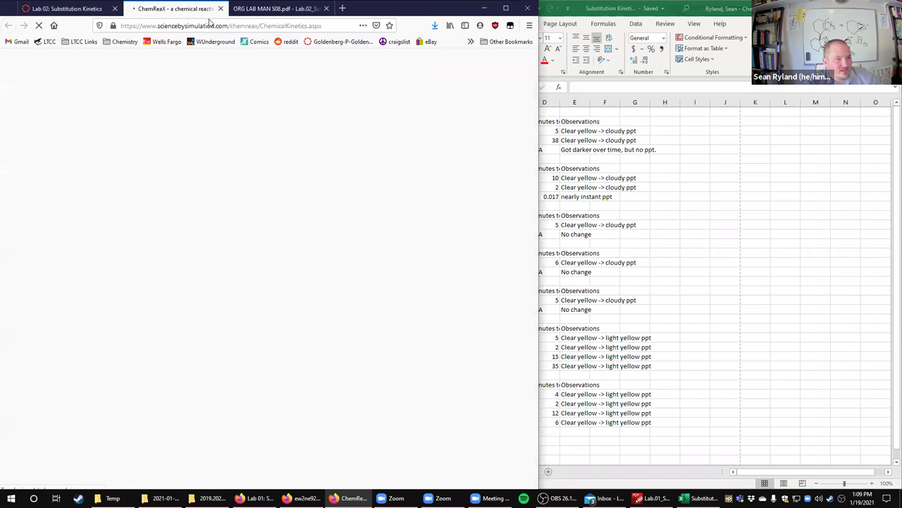
key("super+Up")
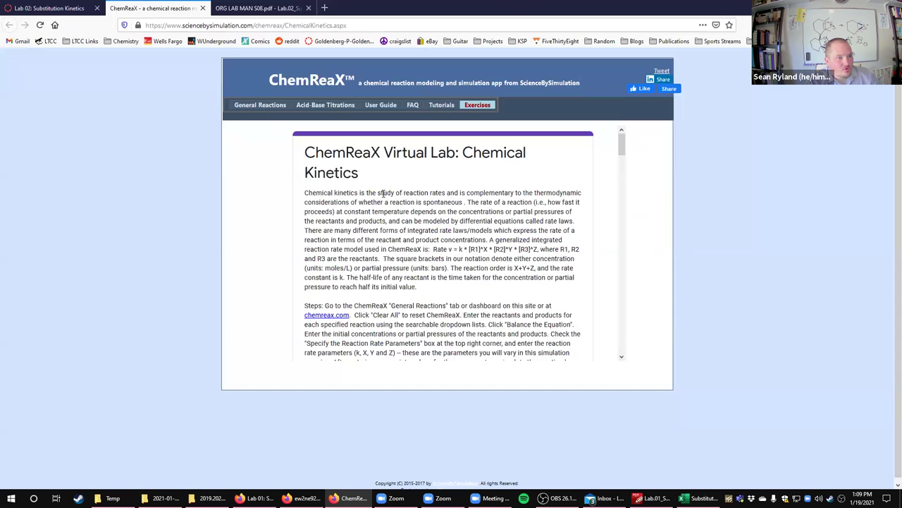
scroll(532, 290, "down", 6)
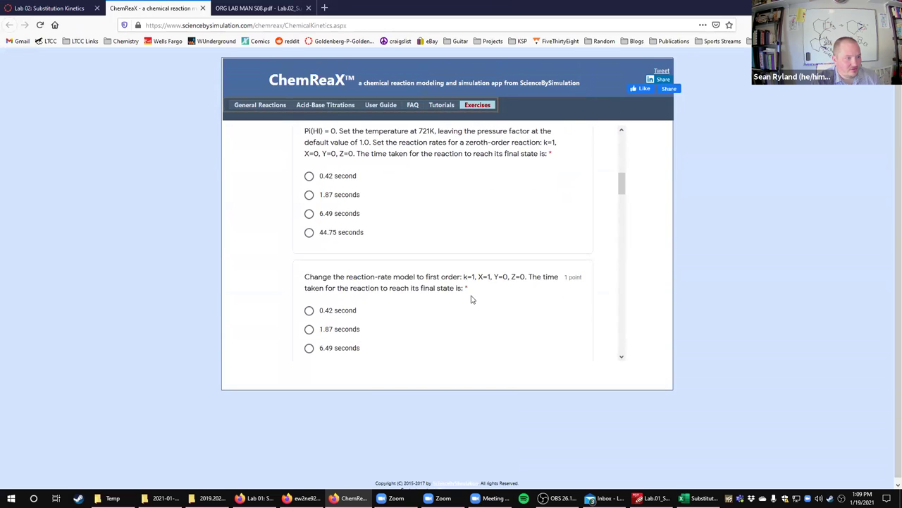
scroll(395, 293, "up", 3)
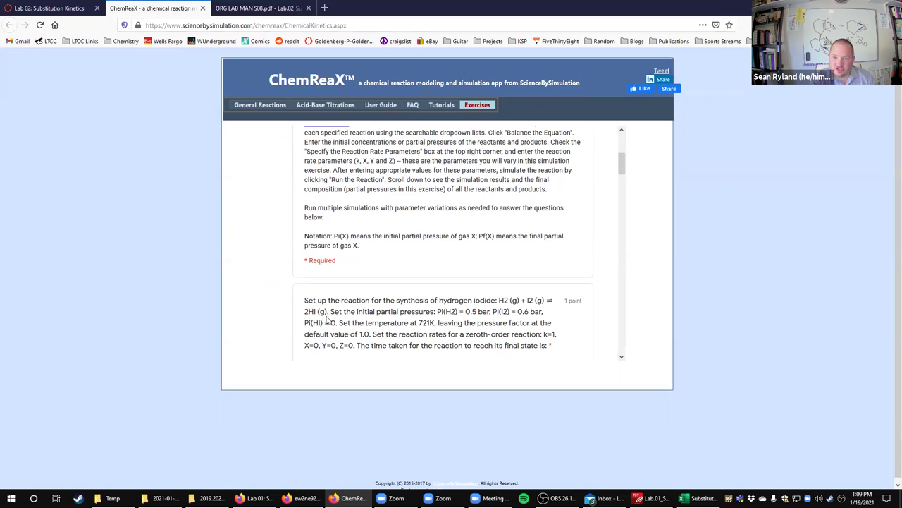
scroll(268, 254, "up", 1)
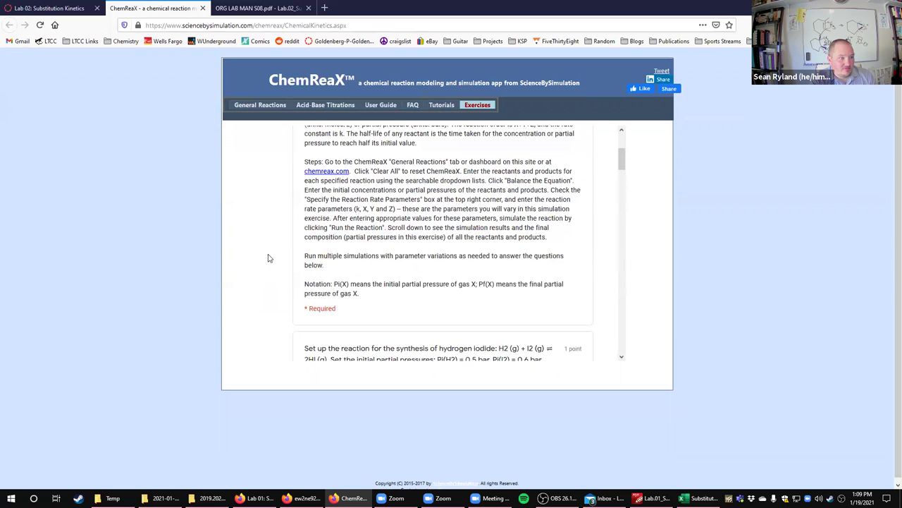
- Open the General Reactions simulator through the chemreax.com link in the exercise instructions and expand the Reactant #1 species list
scroll(268, 258, "down", 1)
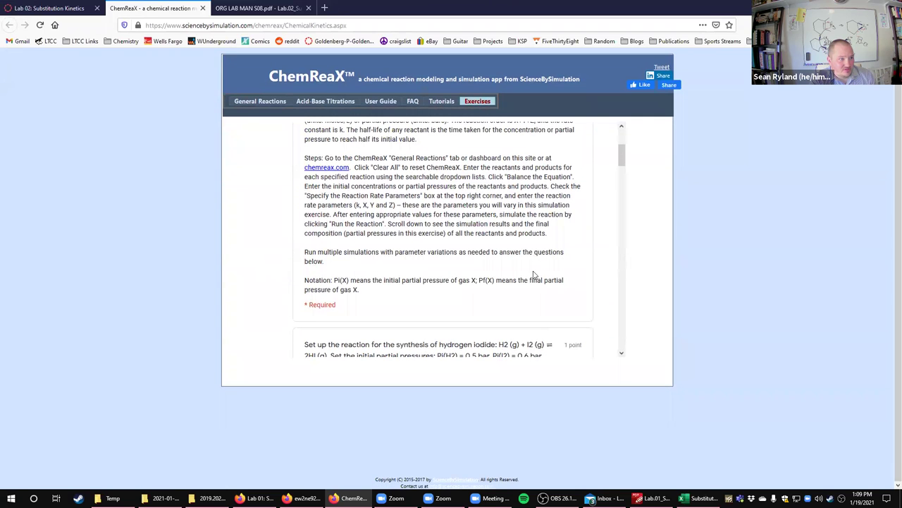
scroll(534, 275, "up", 3)
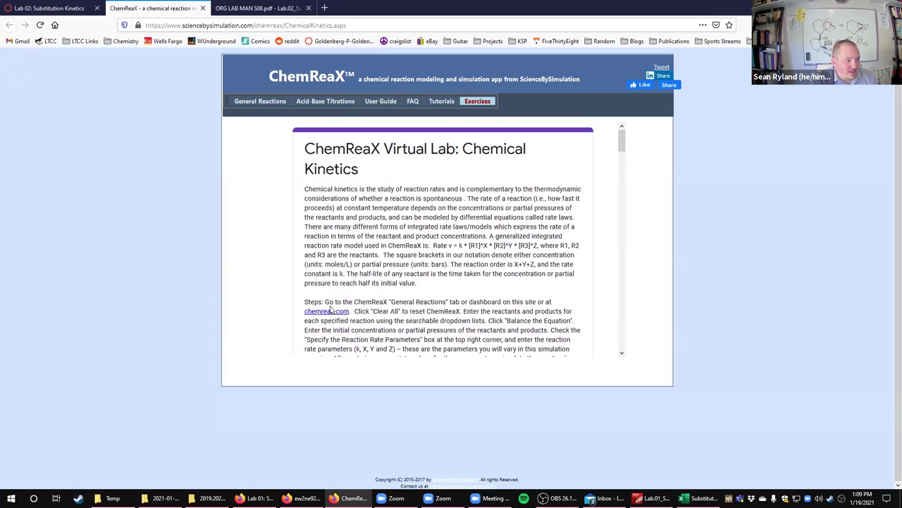
left_click(330, 311)
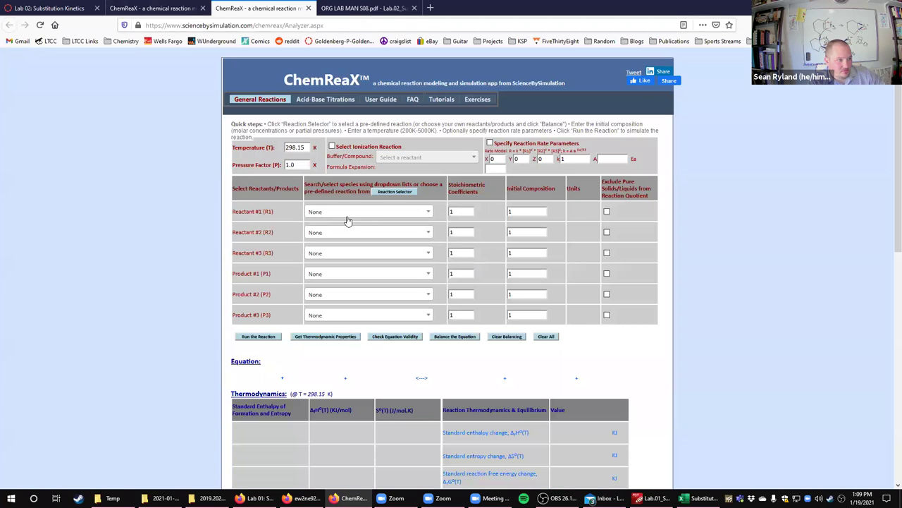
left_click(404, 213)
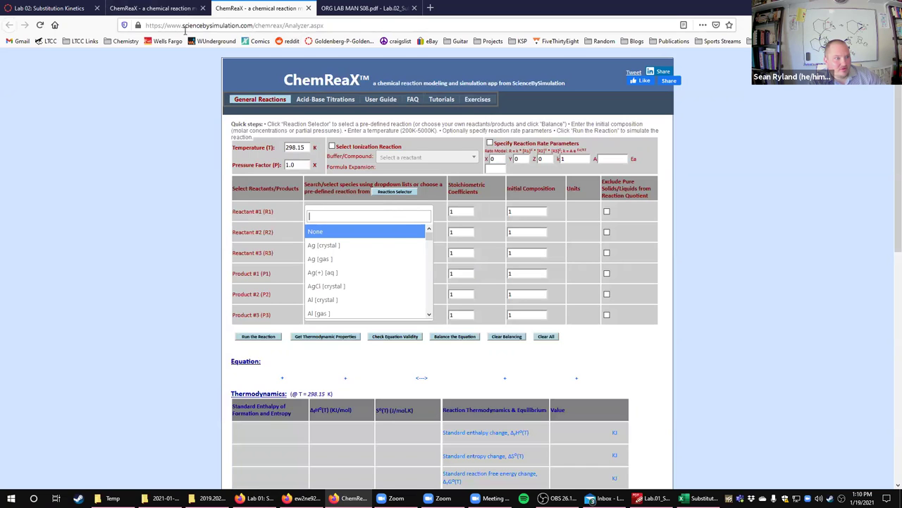
left_click(200, 4)
left_click(258, 8)
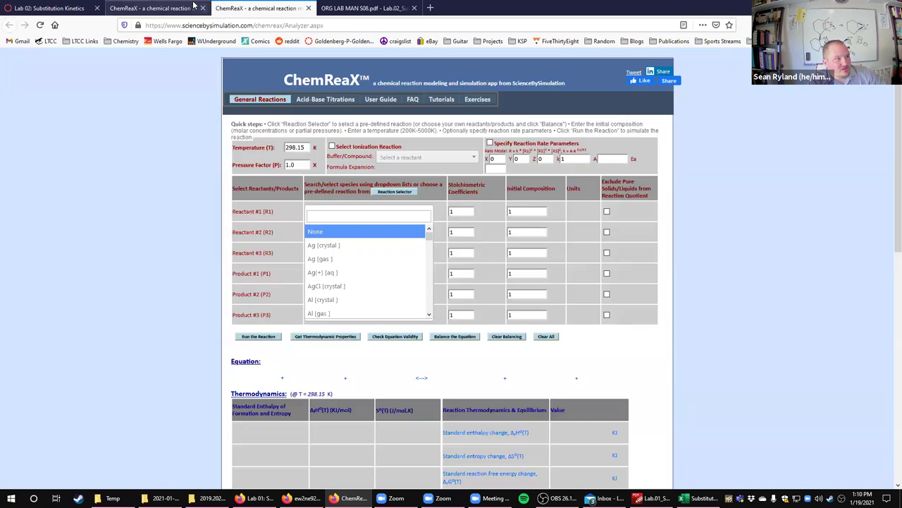
- Read the hydrogen iodide synthesis question in the kinetics exercise, with the page enlarged to 170%
left_click(155, 7)
scroll(337, 267, "down", 3)
scroll(336, 267, "down", 2)
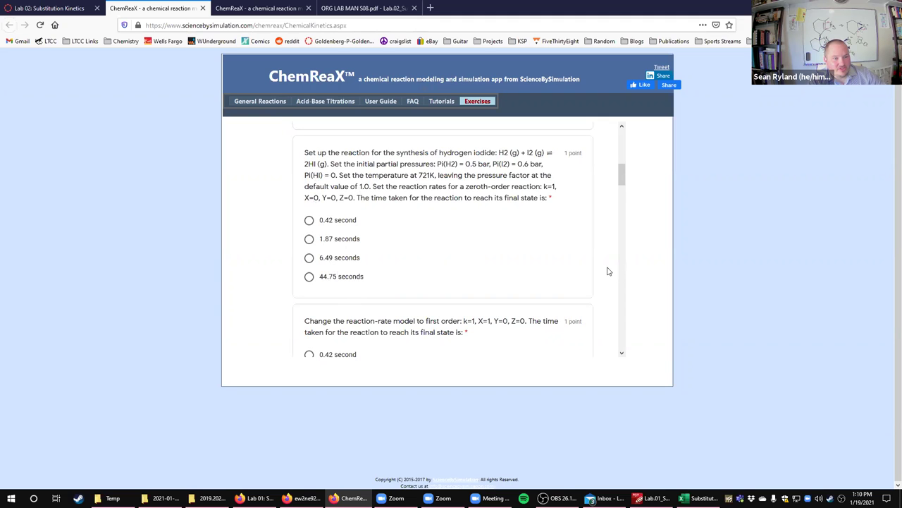
scroll(607, 269, "up", 3)
scroll(606, 269, "up", 4)
scroll(593, 273, "down", 7)
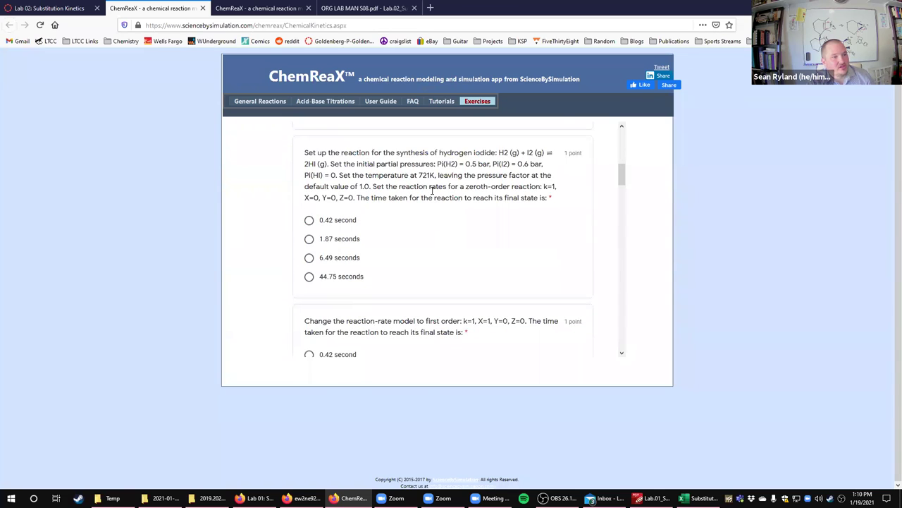
key("ctrl+plus")
key("ctrl+plus")
key("ctrl+plus")
key("ctrl+plus")
key("ctrl+plus")
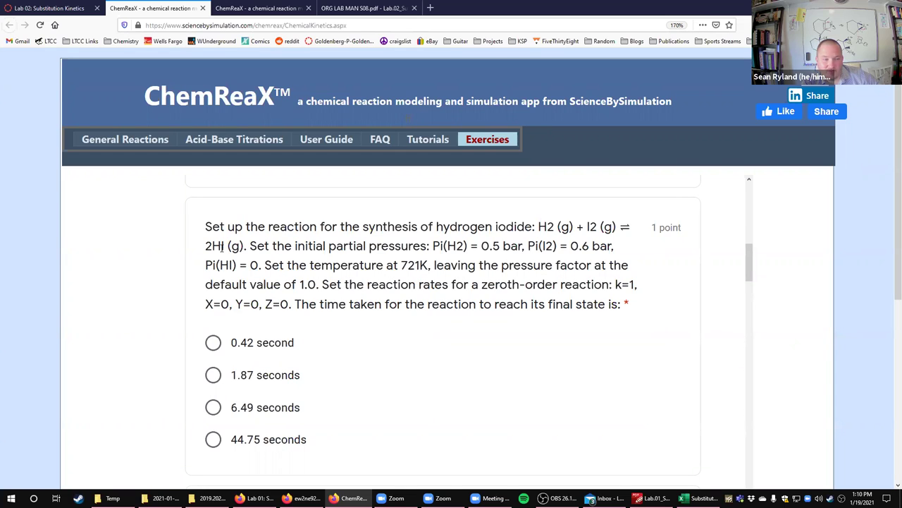
- In the simulator, set Reactant #1 to H2 [gas] and Reactant #2 to I2 [gas]
left_click(240, 8)
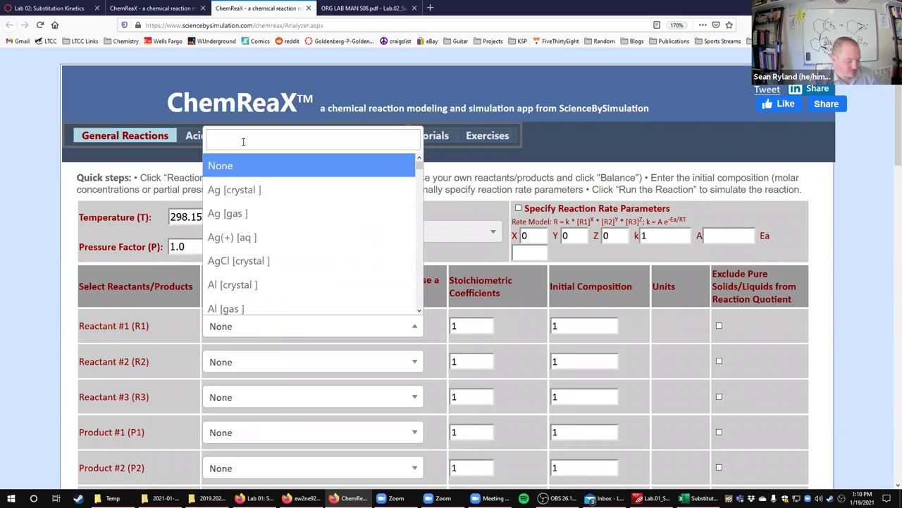
type("h2")
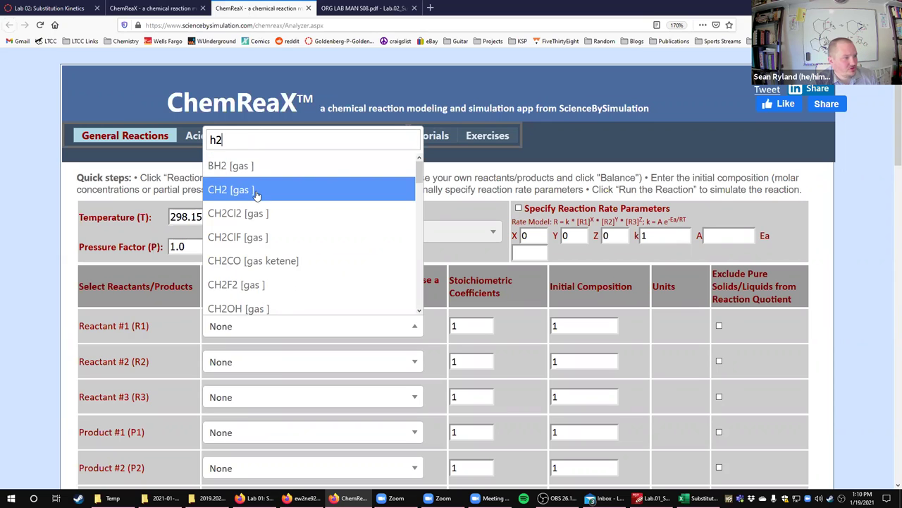
scroll(262, 197, "down", 2)
scroll(282, 212, "down", 3)
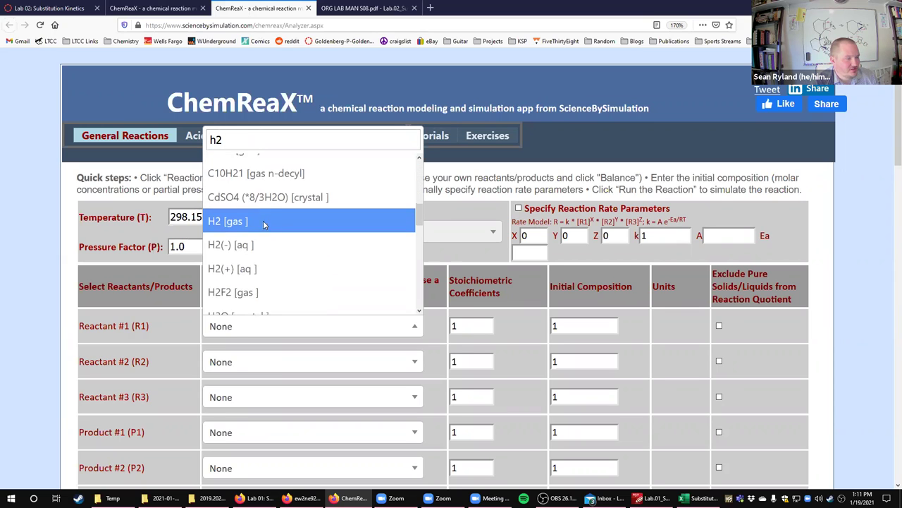
left_click(263, 220)
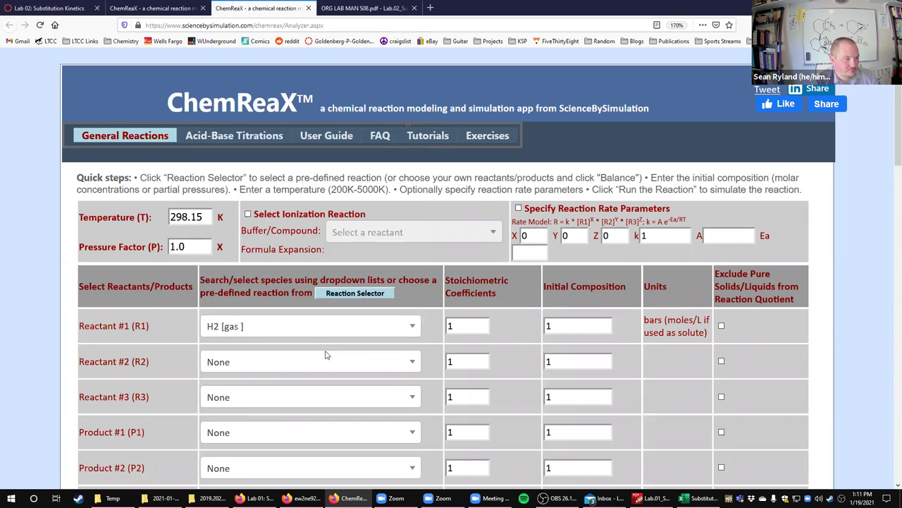
left_click(379, 366)
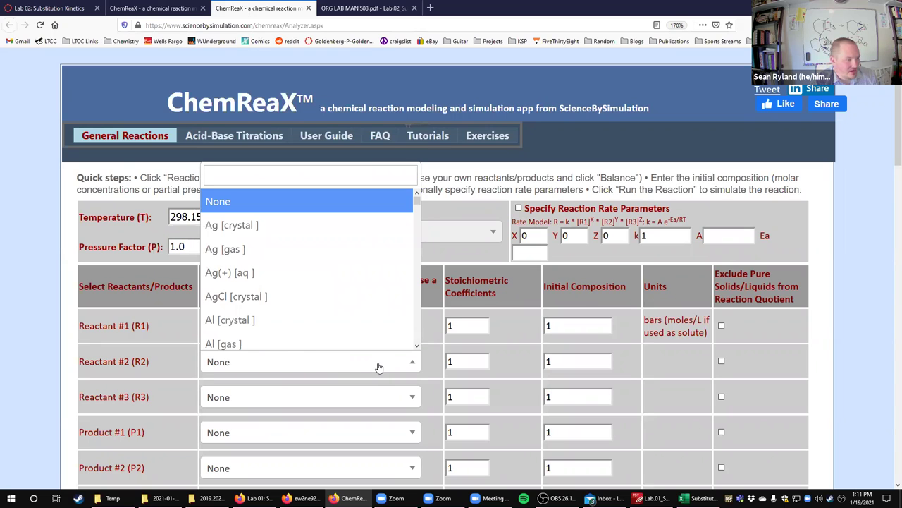
type("i2")
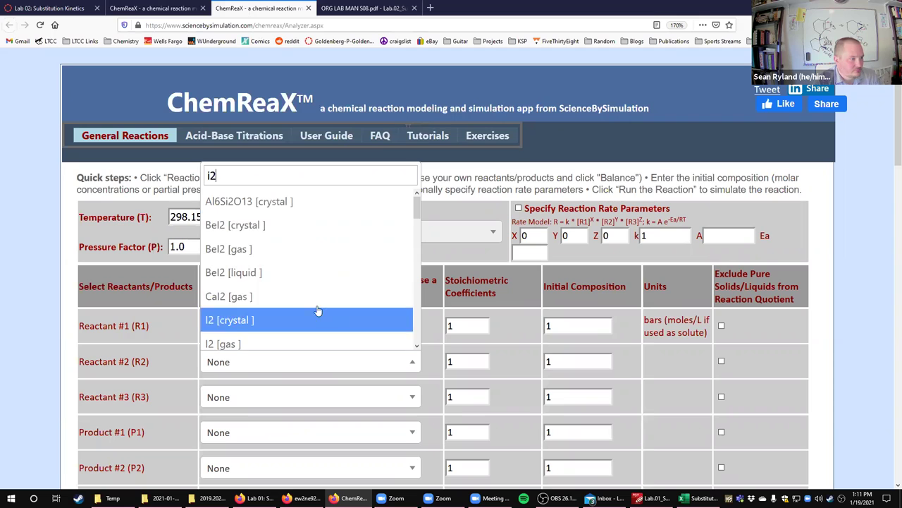
left_click(282, 342)
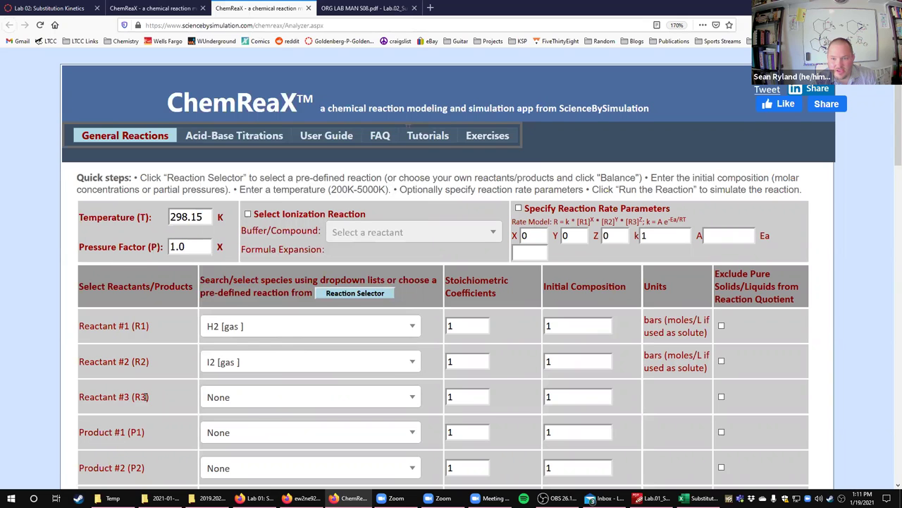
- Set Product #1 to HI [gas] with a stoichiometric coefficient of 2
scroll(146, 397, "down", 2)
left_click(275, 343)
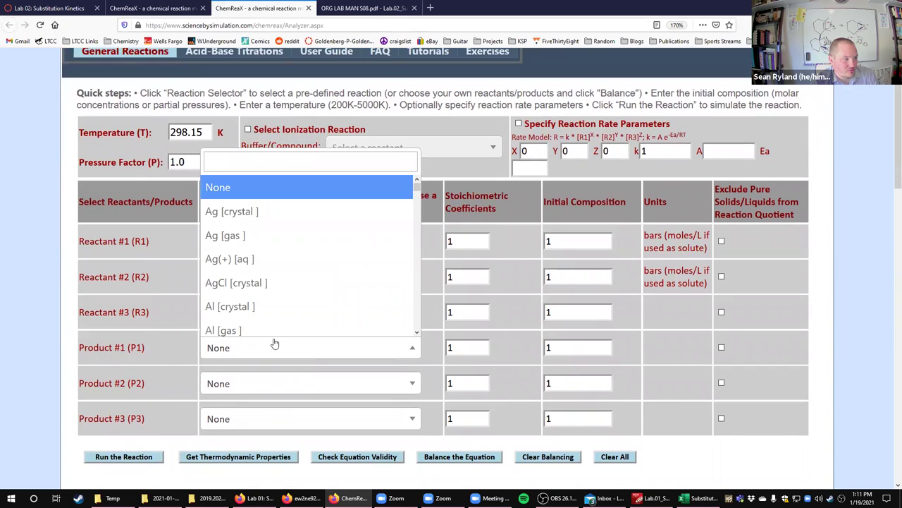
scroll(287, 323, "down", 2)
scroll(287, 323, "up", 2)
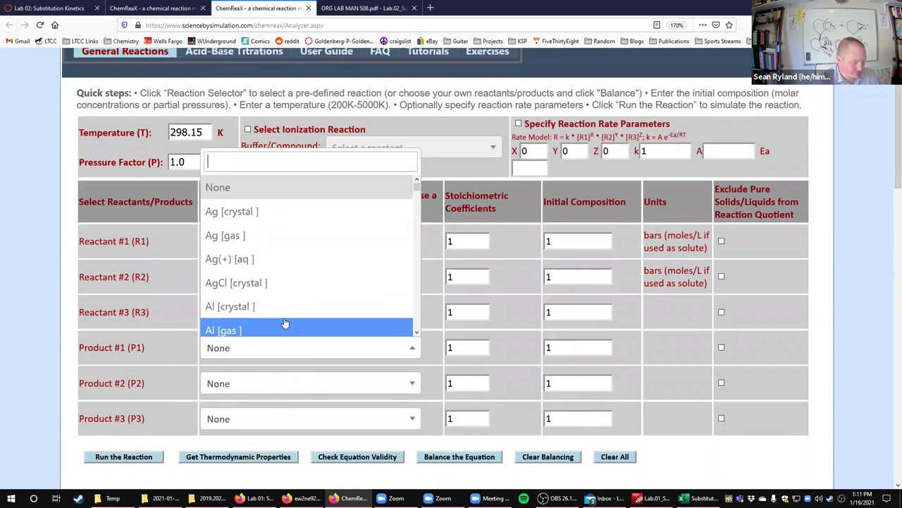
type("HI")
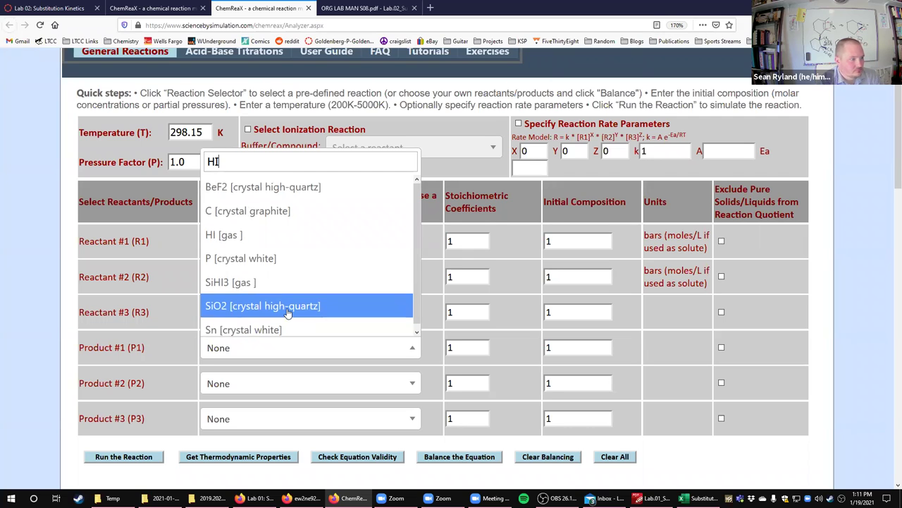
left_click(282, 235)
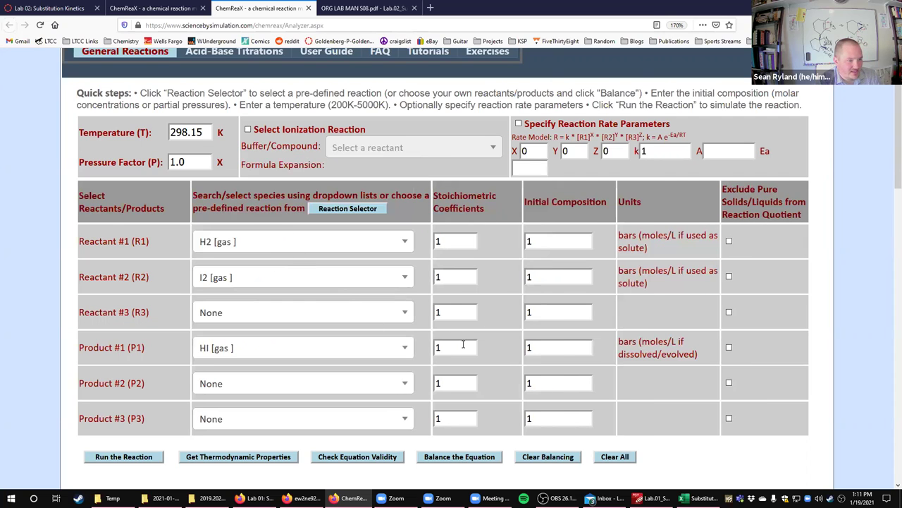
double_click(445, 347)
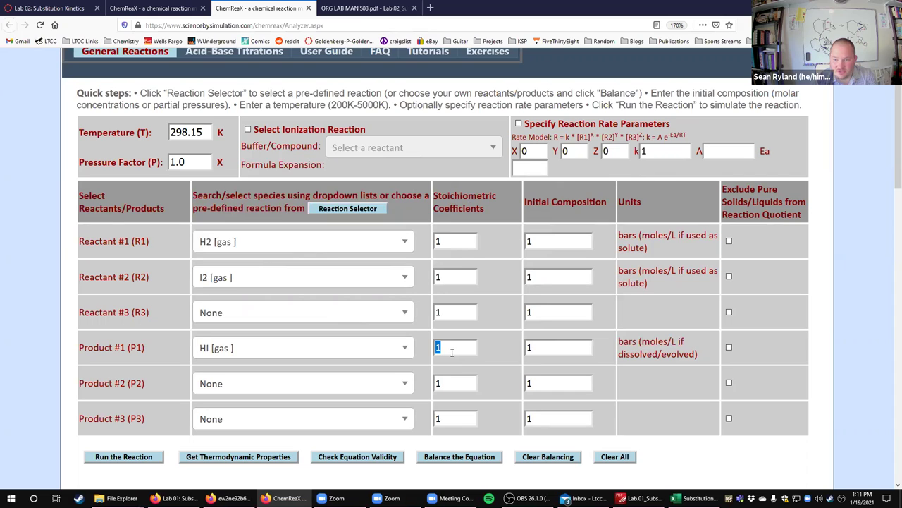
type("2")
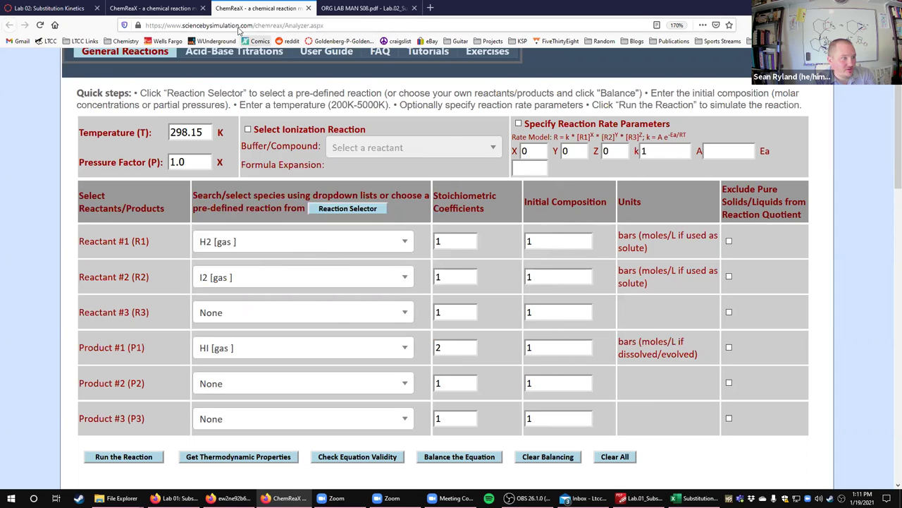
- Following the exercise question, set the initial compositions to 0.5 for H2, 0.6 for I2 and 0 for HI
left_click(152, 8)
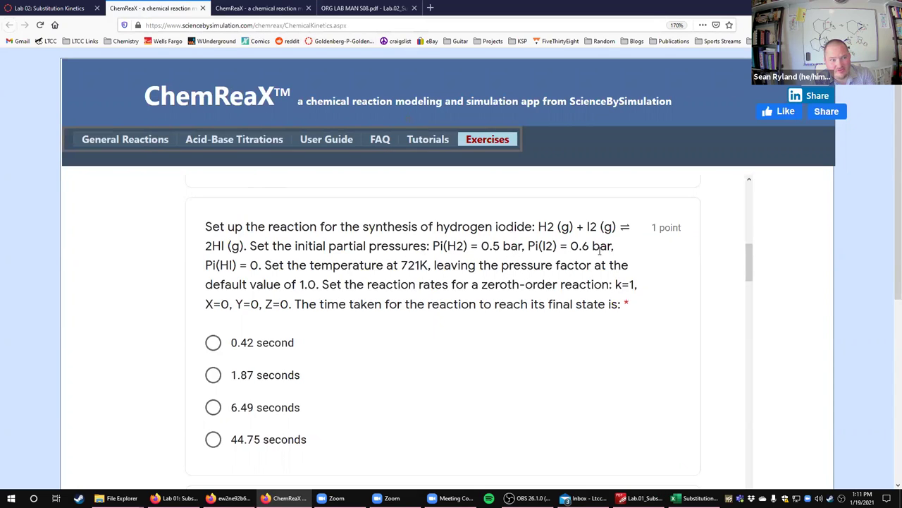
left_click(262, 9)
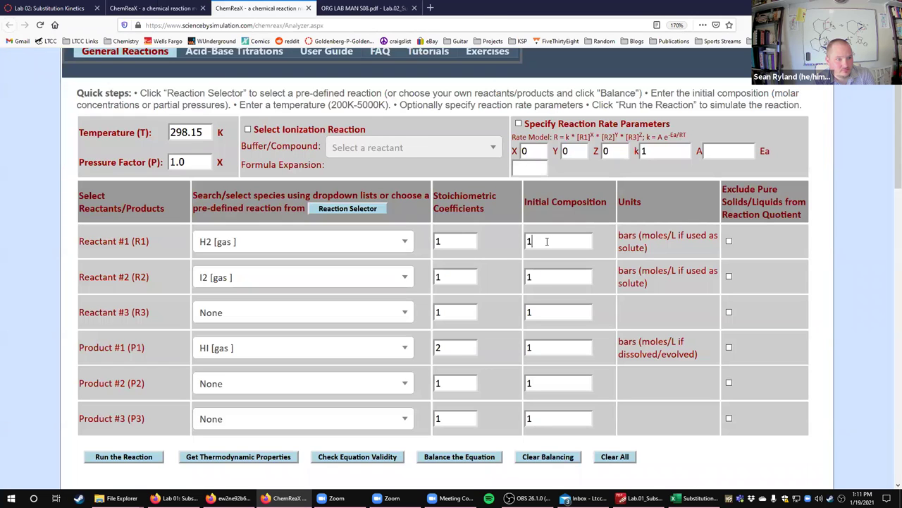
type("0.5")
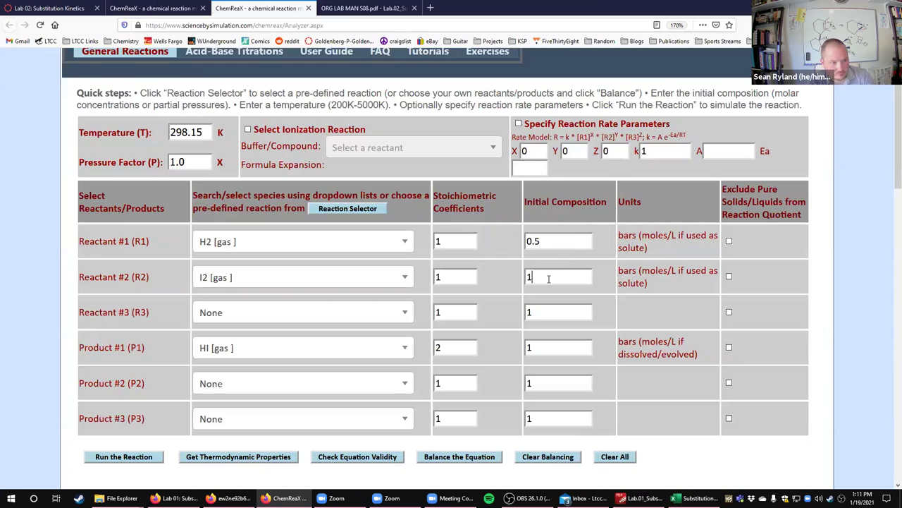
double_click(548, 278)
type("0.6")
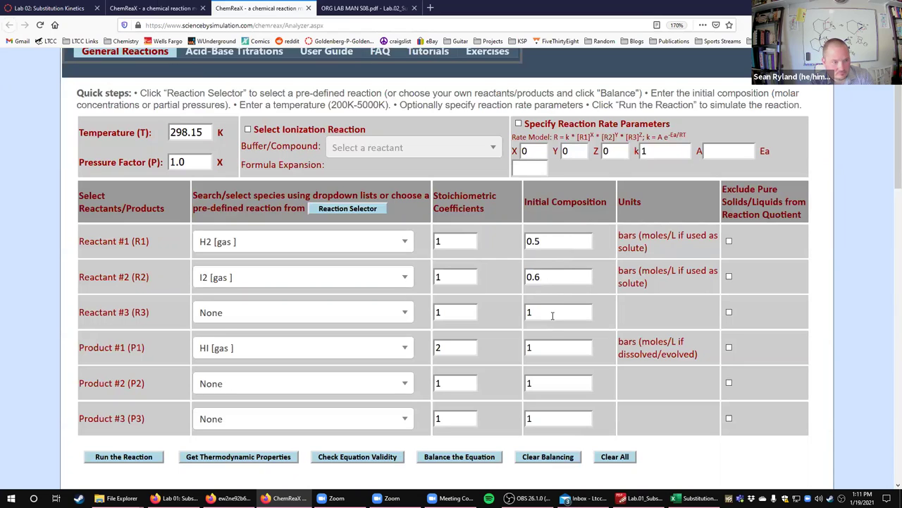
double_click(556, 346)
type("0")
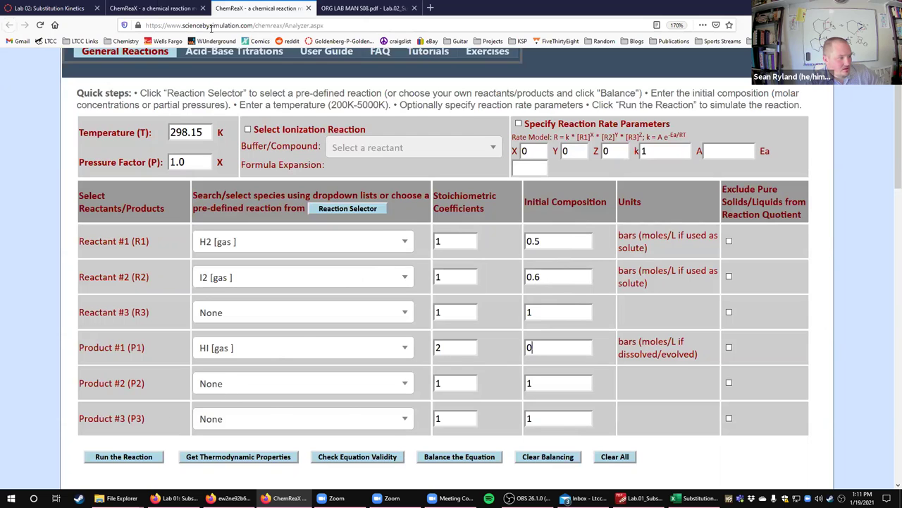
- Split the simulator into its own window and arrange it side by side with the kinetics exercise, keeping the hydrogen iodide question readable
left_click(168, 5)
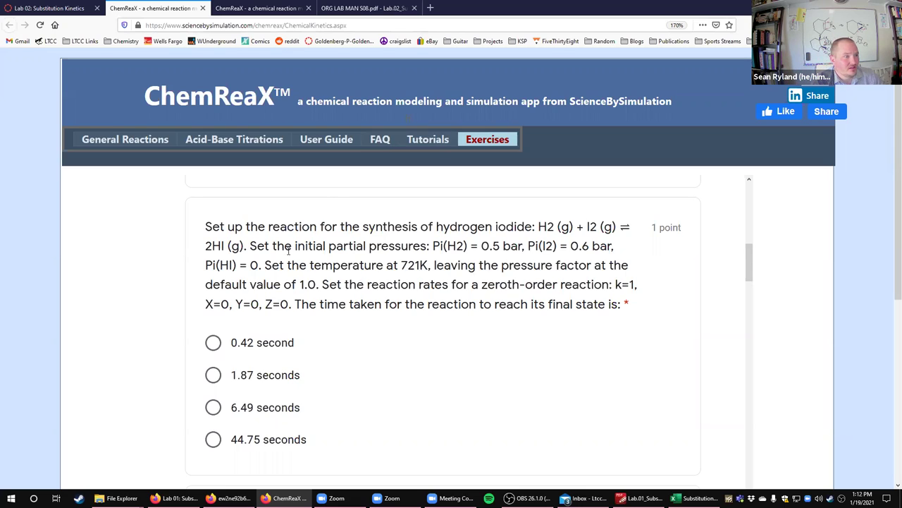
left_click(243, 8)
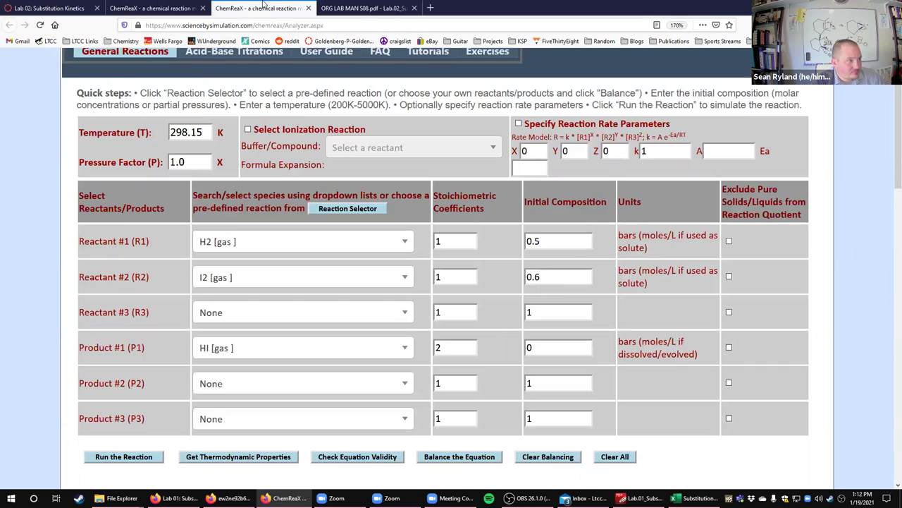
left_click_drag(263, 7, 547, 121)
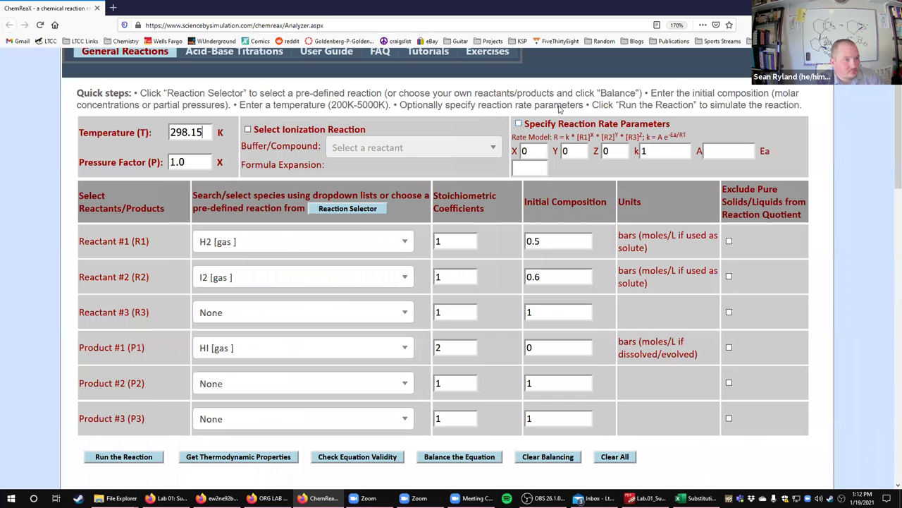
left_click_drag(399, 14, 9, 193)
left_click(705, 111)
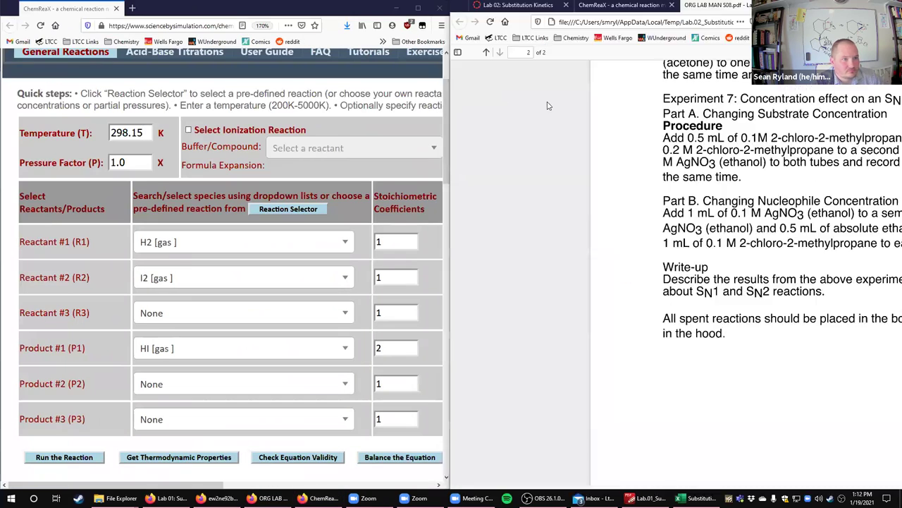
left_click(624, 6)
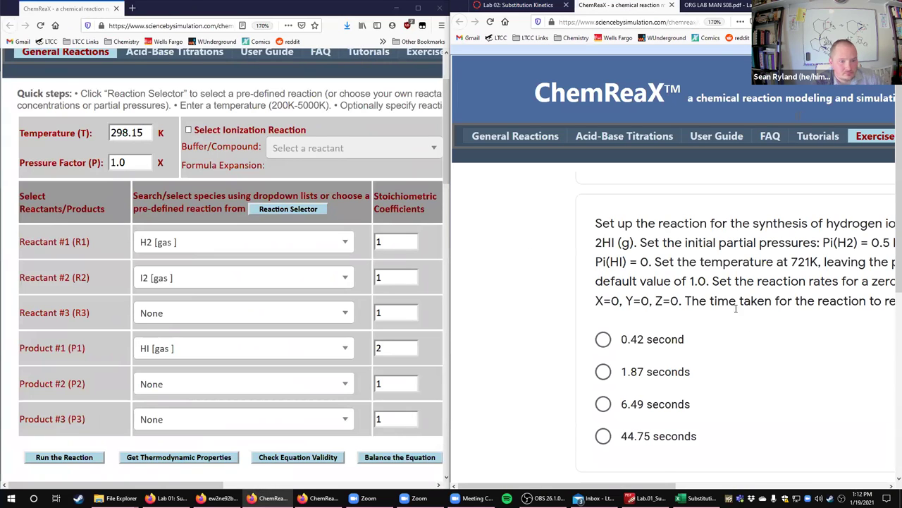
left_click_drag(688, 484, 746, 476)
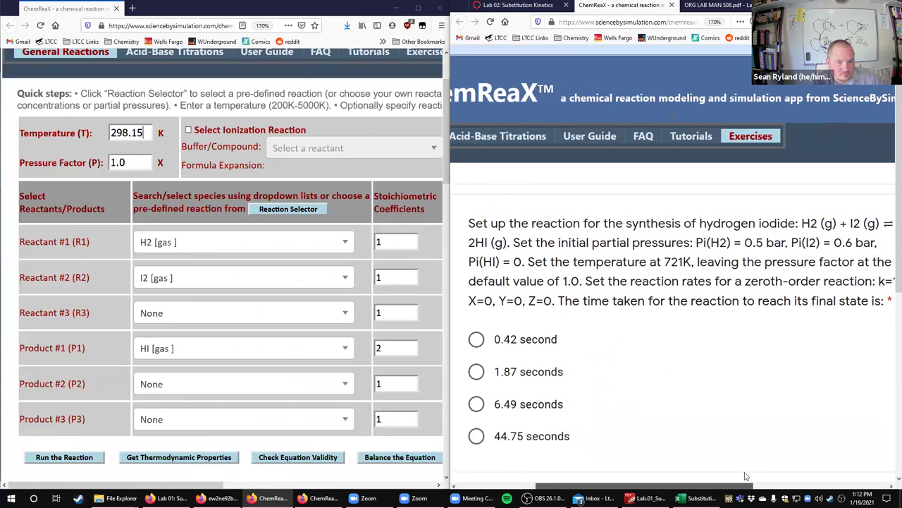
- Set the simulation temperature to 721 K and enable specifying the reaction rate parameters
left_click(136, 137)
double_click(137, 133)
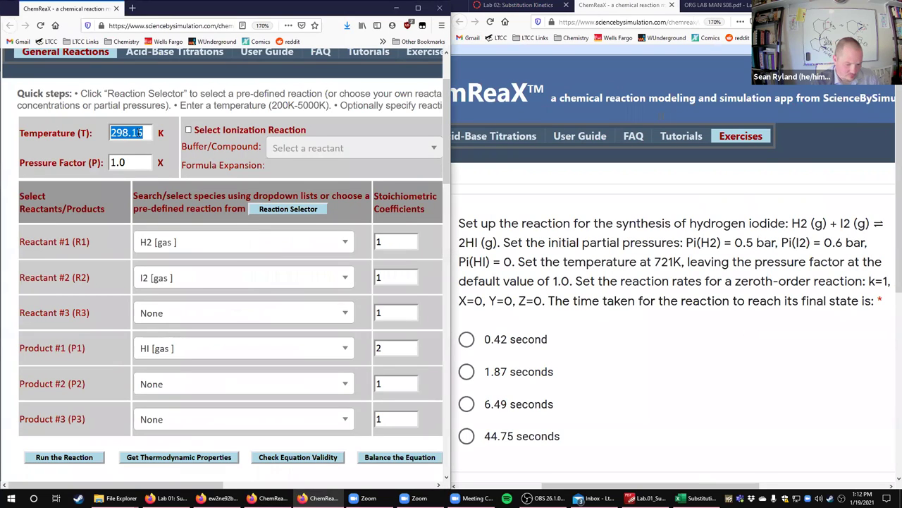
type("721")
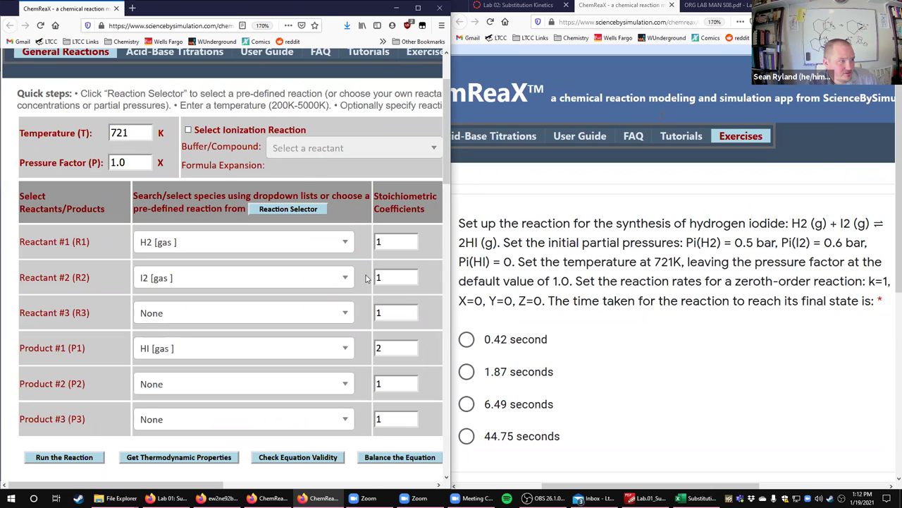
left_click_drag(205, 485, 371, 453)
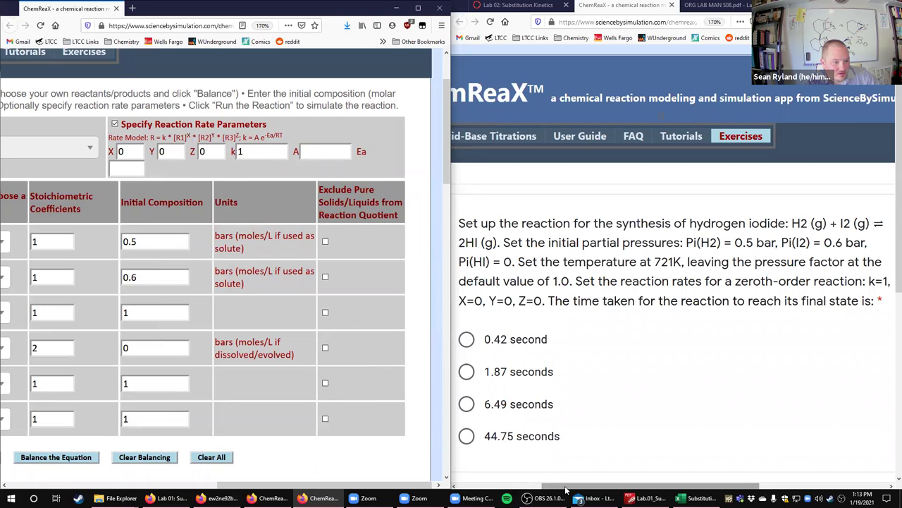
- Check the validity of the hydrogen iodide equation and run the reaction with the zeroth-order rate parameters
left_click_drag(566, 488, 493, 487)
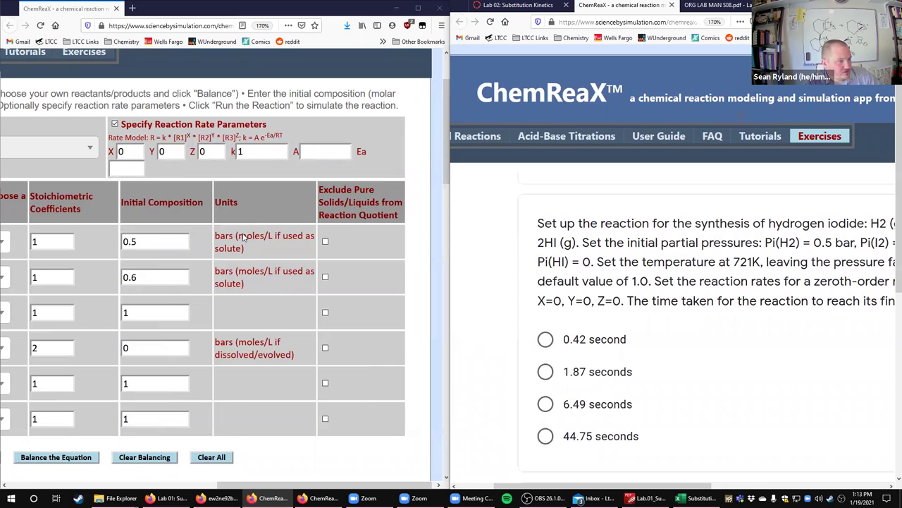
key("ctrl+minus")
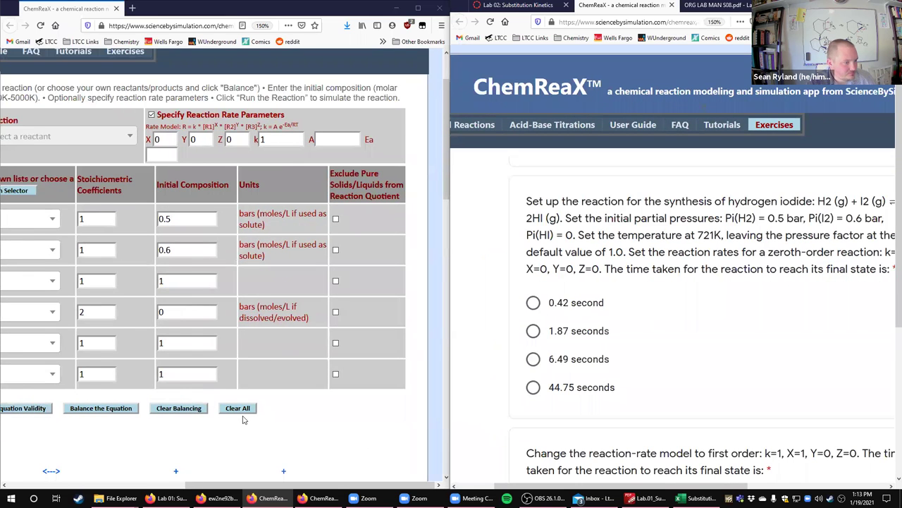
key("ctrl+minus")
left_click_drag(336, 488, 223, 488)
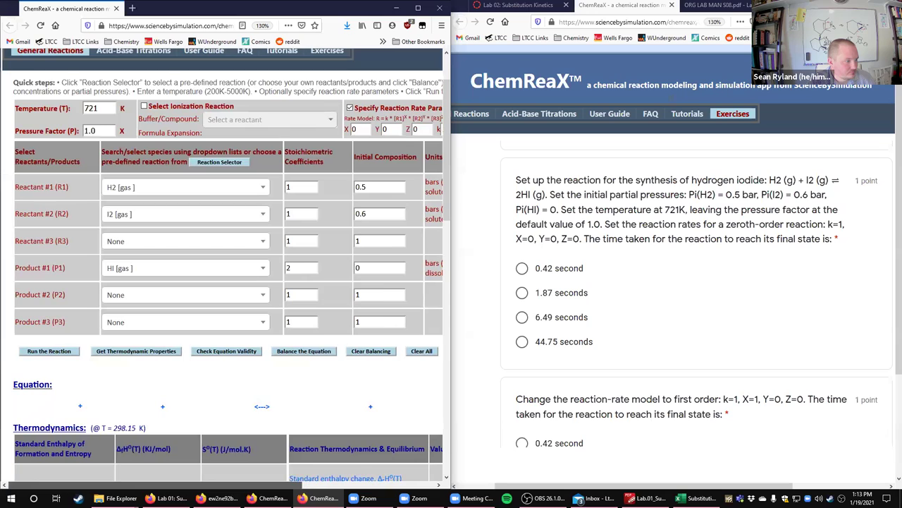
left_click(251, 352)
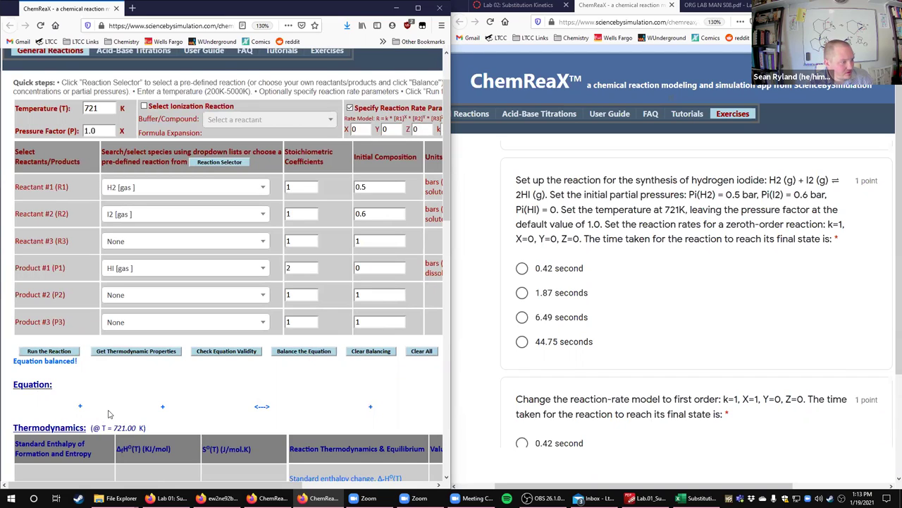
left_click(67, 353)
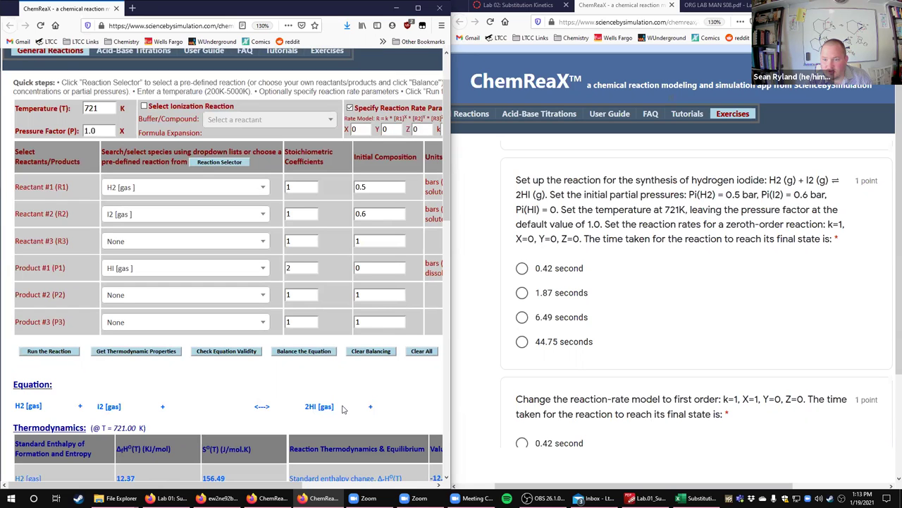
- Review the simulated composition graph and kinetics table, and answer the zeroth-order final-state time question with 0.42 second
scroll(342, 406, "down", 5)
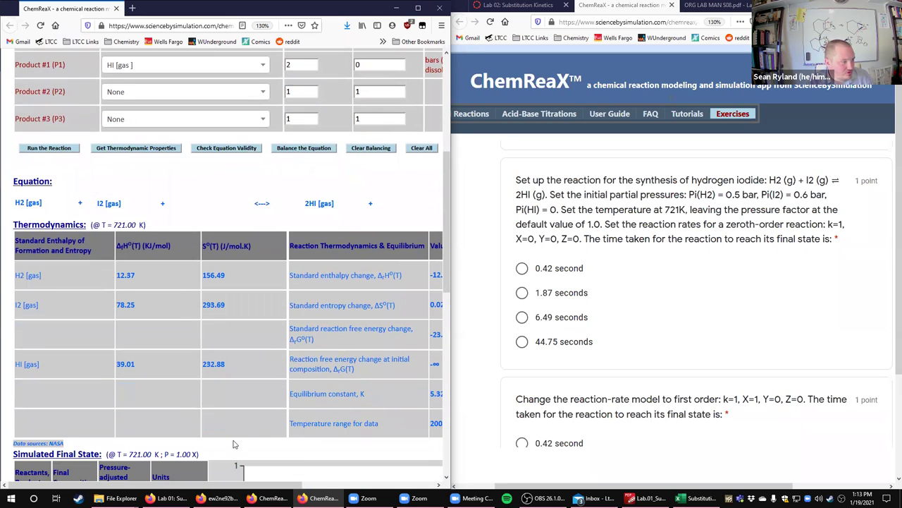
key("ctrl+minus")
key("ctrl+minus")
key("ctrl+minus")
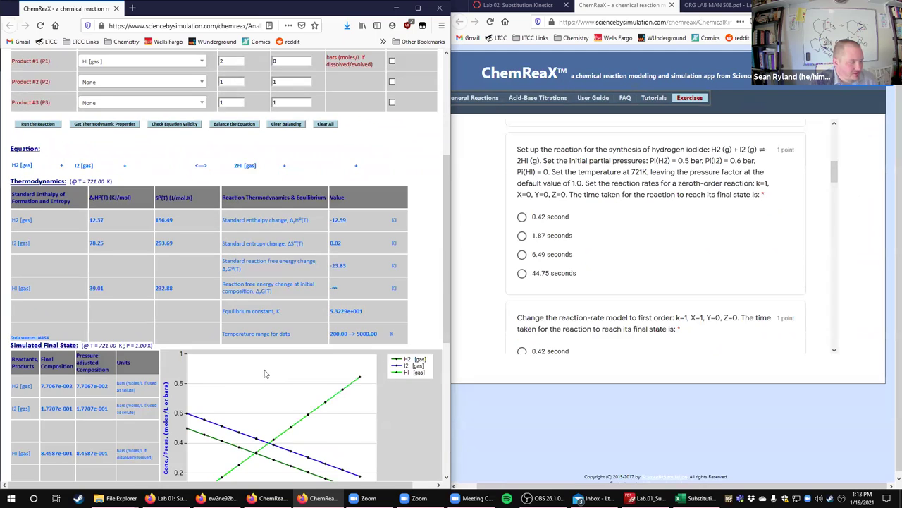
scroll(264, 372, "down", 2)
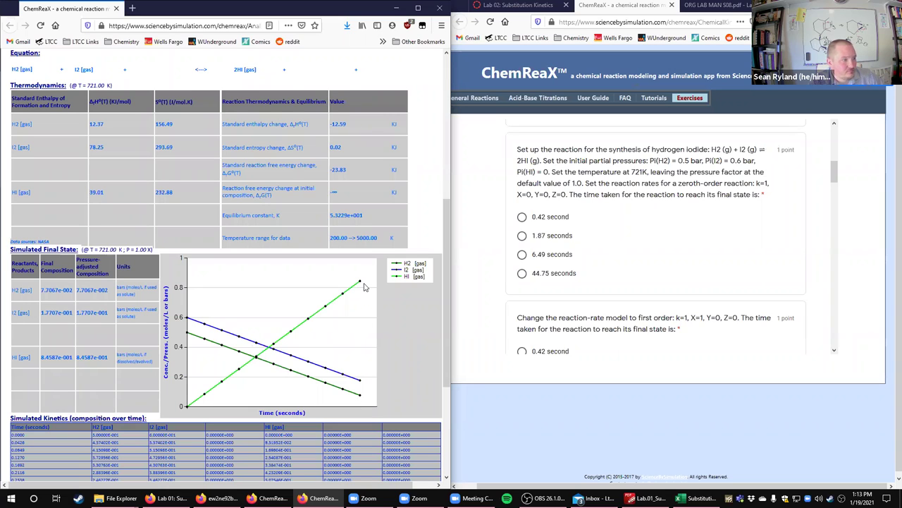
mouse_move(359, 284)
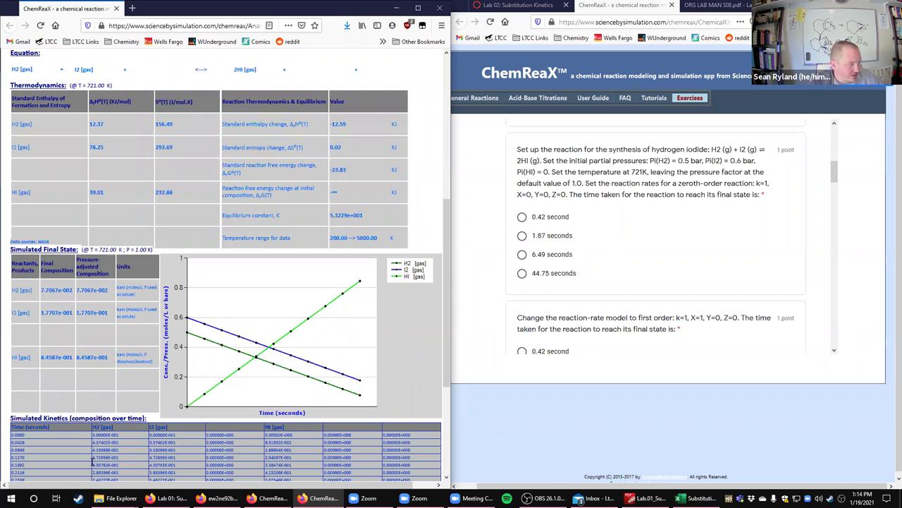
scroll(110, 423, "down", 1)
scroll(110, 424, "down", 3)
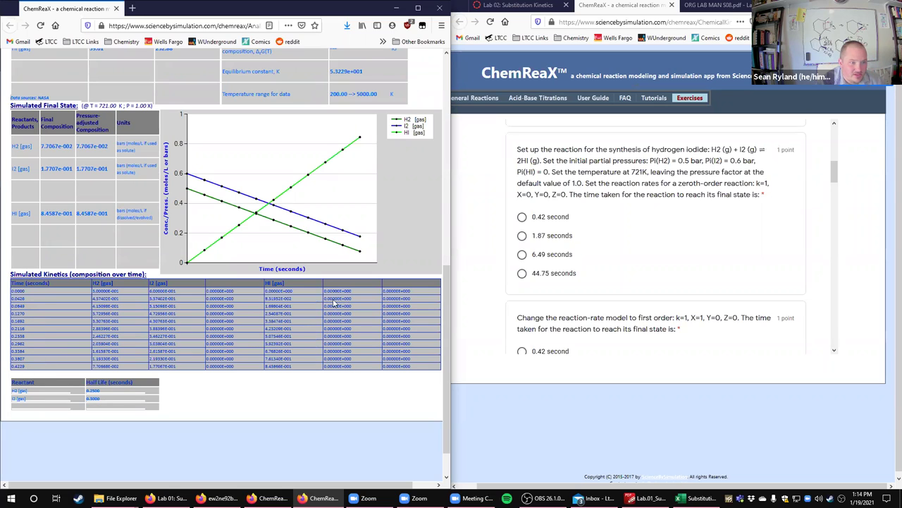
left_click(554, 219)
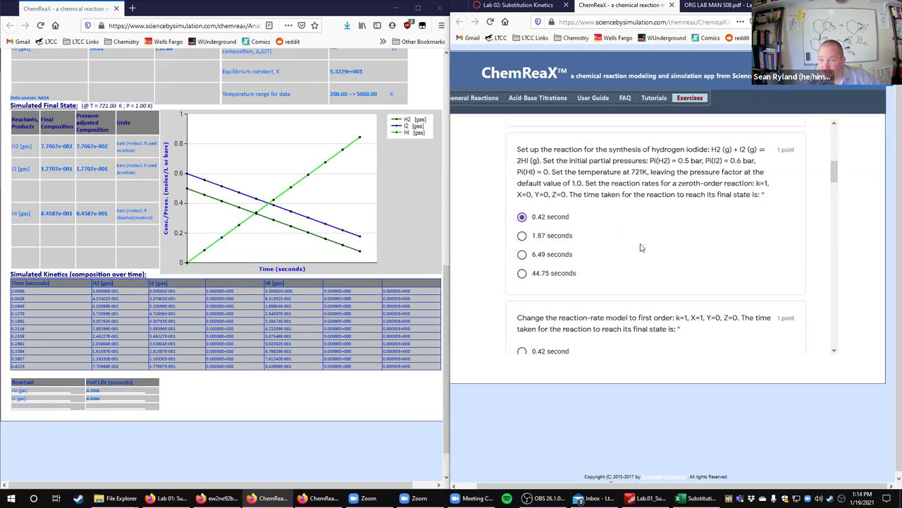
- Change the rate model to first order by setting X to 1, and run the reaction to view its kinetics results
scroll(620, 232, "down", 3)
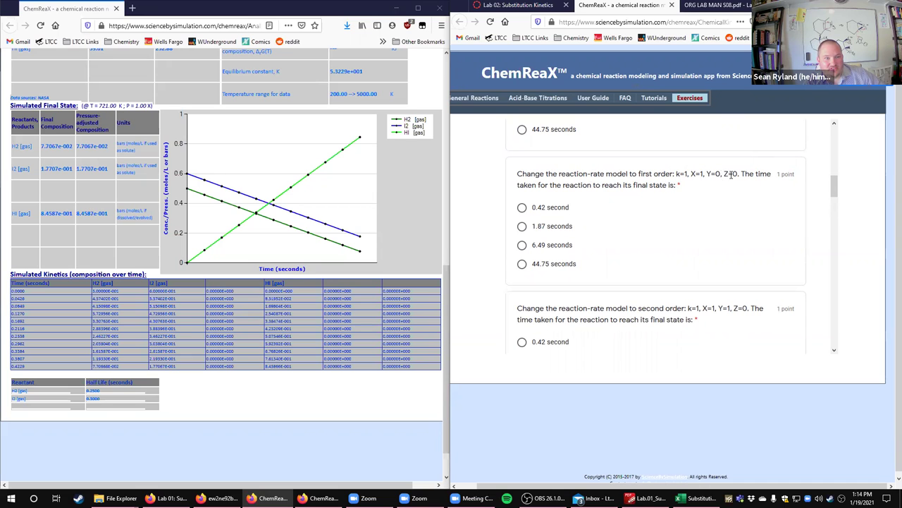
scroll(354, 246, "up", 3)
scroll(353, 246, "up", 6)
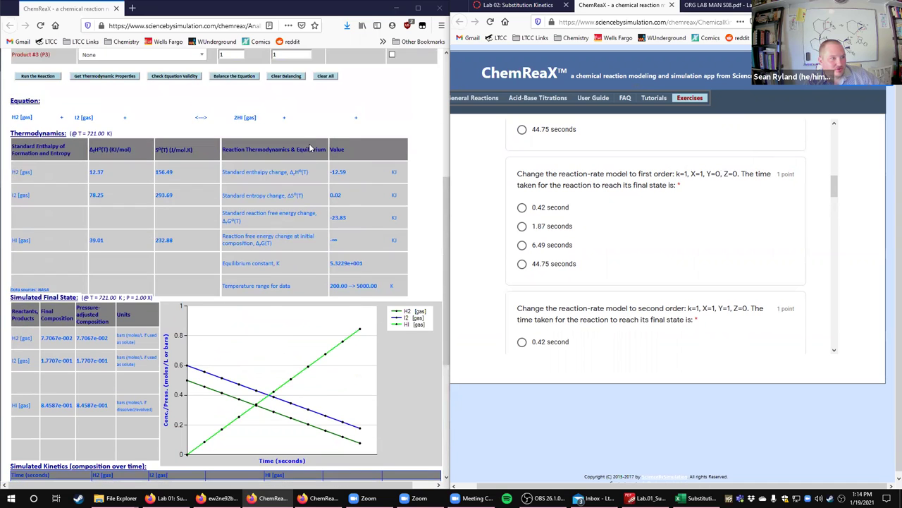
double_click(273, 90)
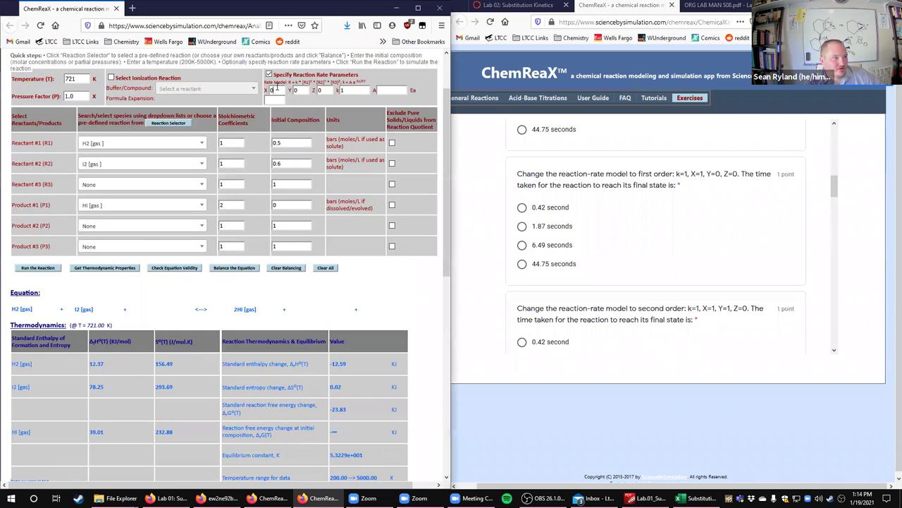
type("1")
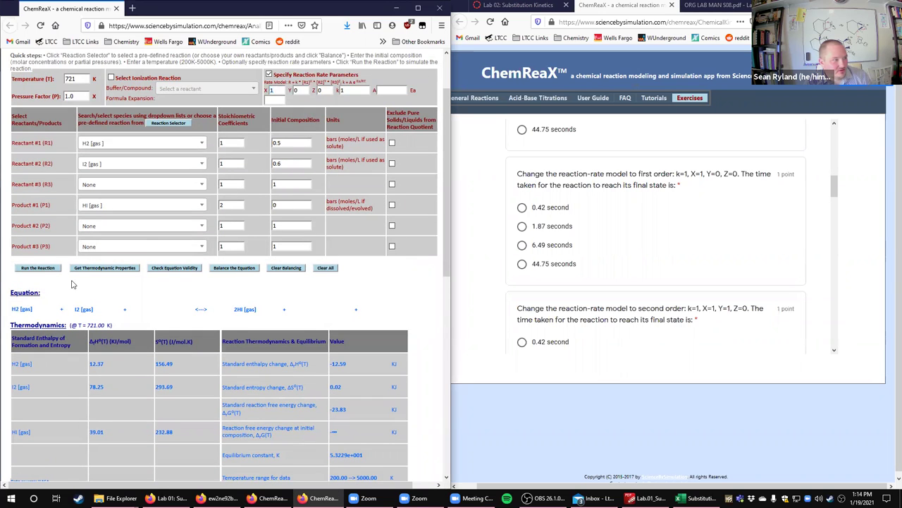
left_click(40, 269)
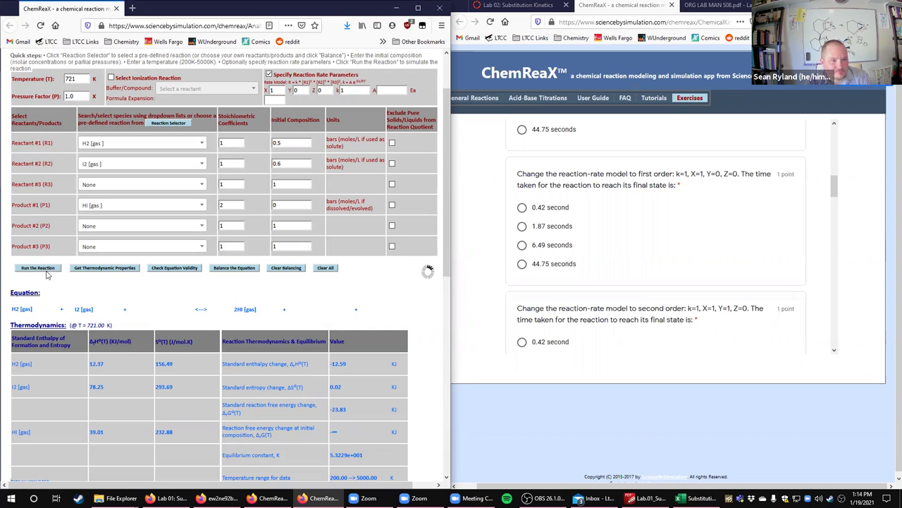
scroll(128, 309, "down", 5)
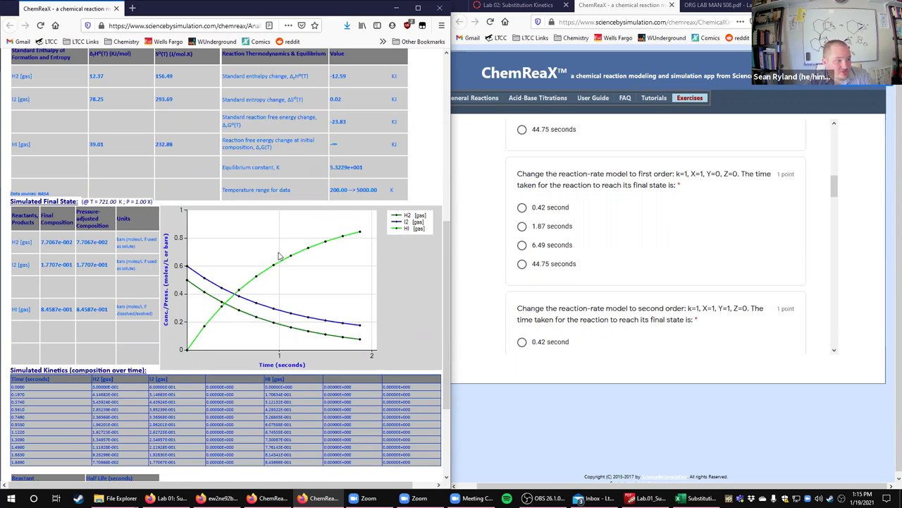
scroll(297, 261, "down", 1)
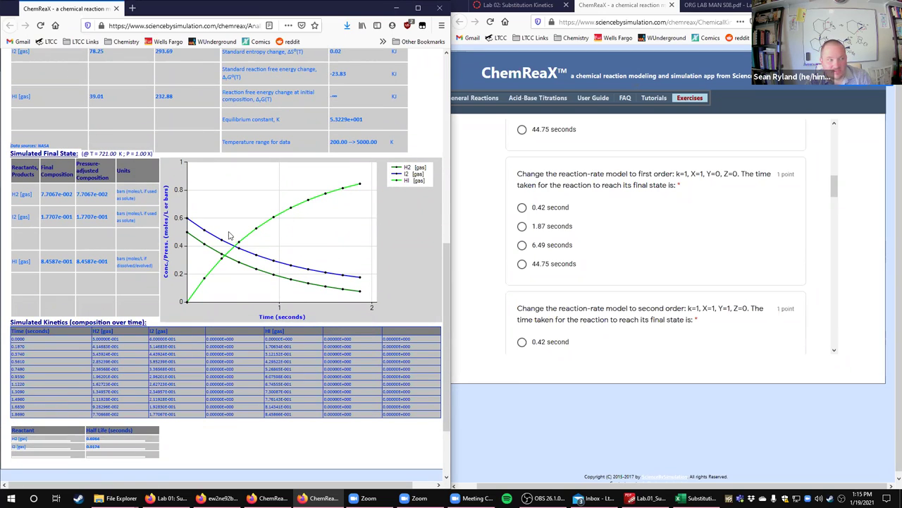
scroll(233, 236, "up", 2)
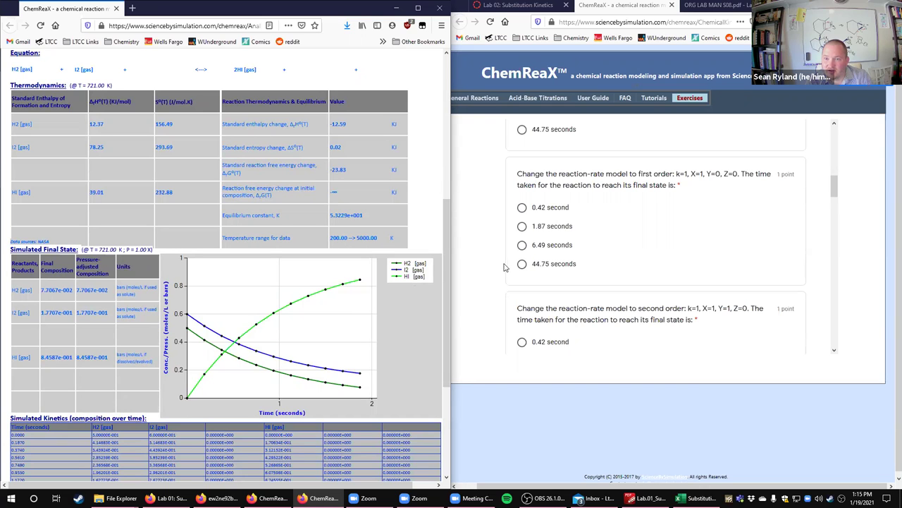
- Look through the remaining exercise questions on reaction order, the rate constant k and reactant half-lives
scroll(605, 243, "up", 2)
scroll(605, 244, "down", 3)
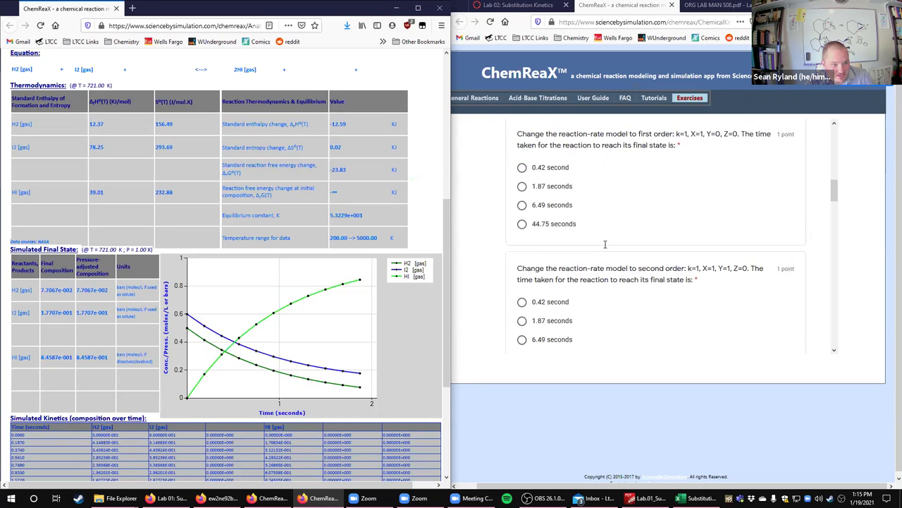
scroll(603, 228, "down", 3)
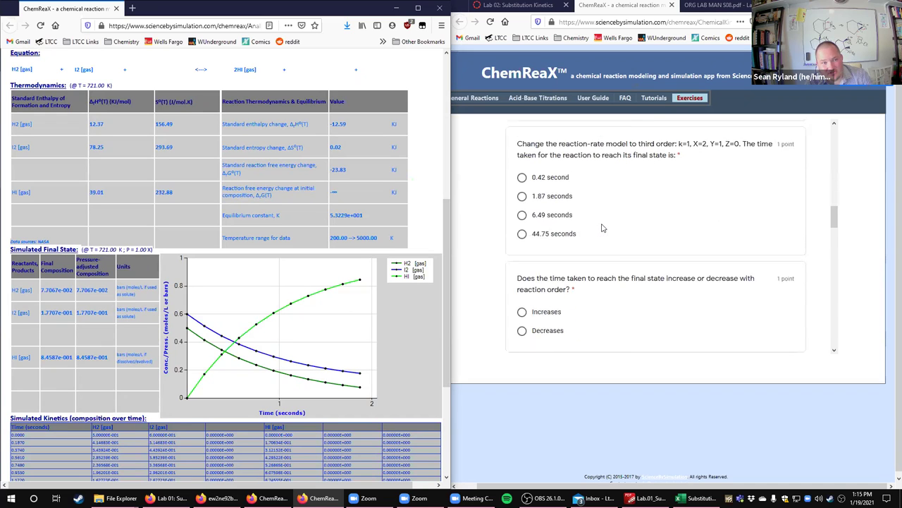
scroll(603, 228, "down", 4)
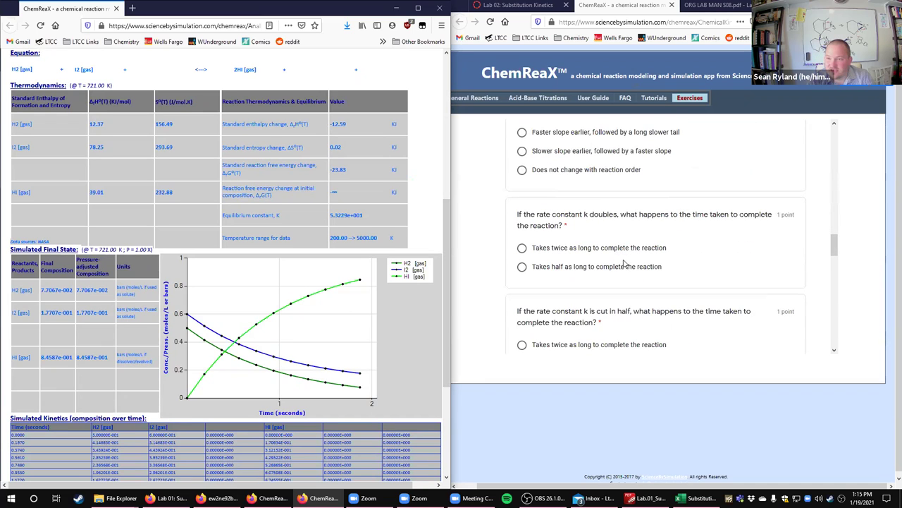
scroll(624, 263, "up", 4)
scroll(624, 261, "down", 1)
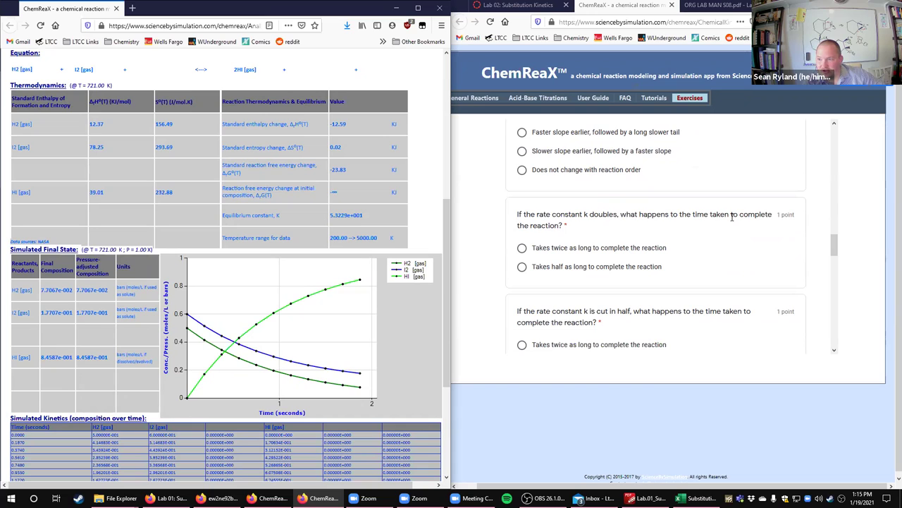
scroll(732, 218, "down", 1)
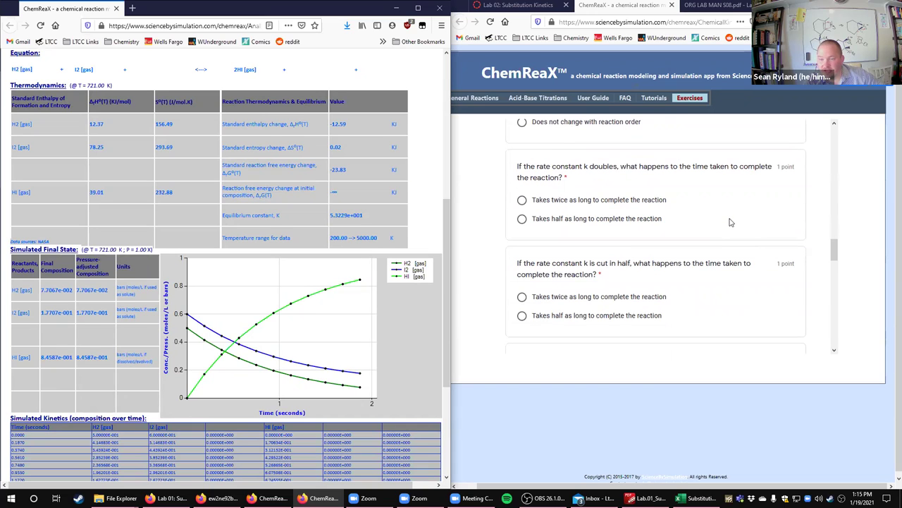
scroll(731, 223, "down", 8)
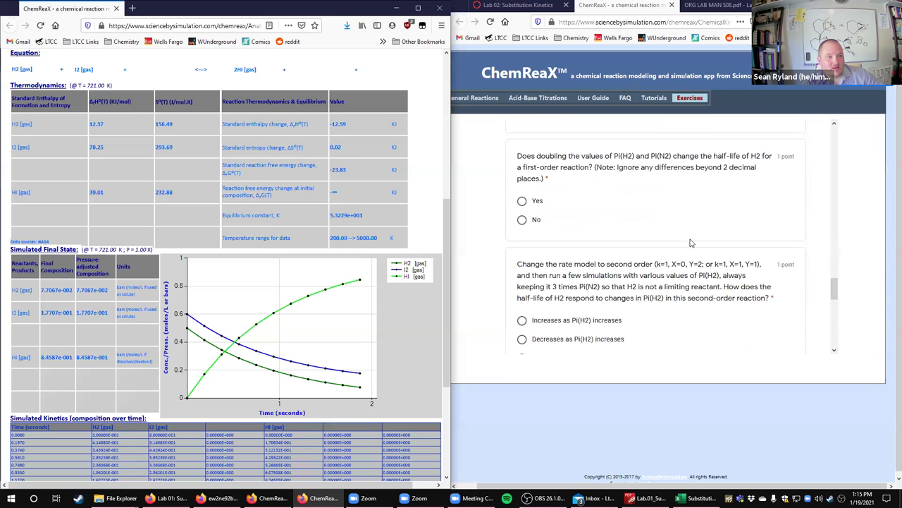
scroll(691, 243, "down", 5)
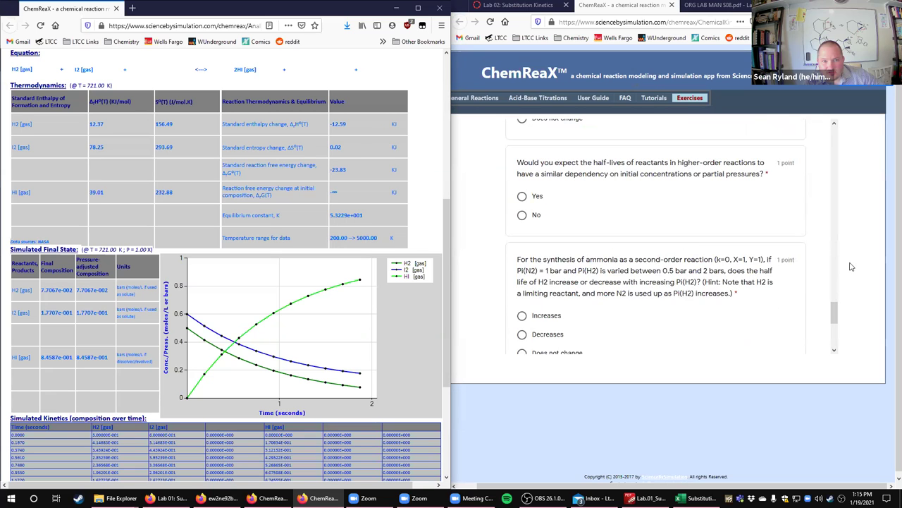
- Maximize the exercise window and answer "Increases" for how the time to reach the final state changes with reaction order
key("super+Up")
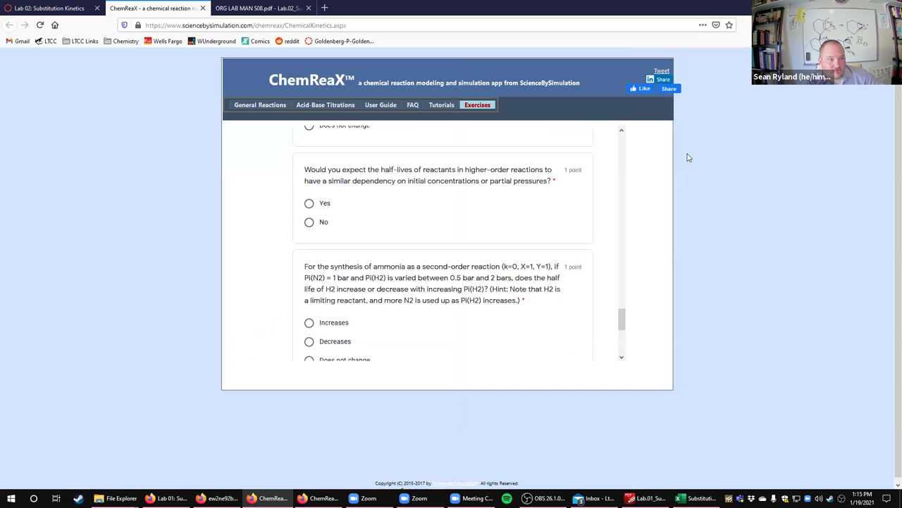
scroll(371, 241, "down", 7)
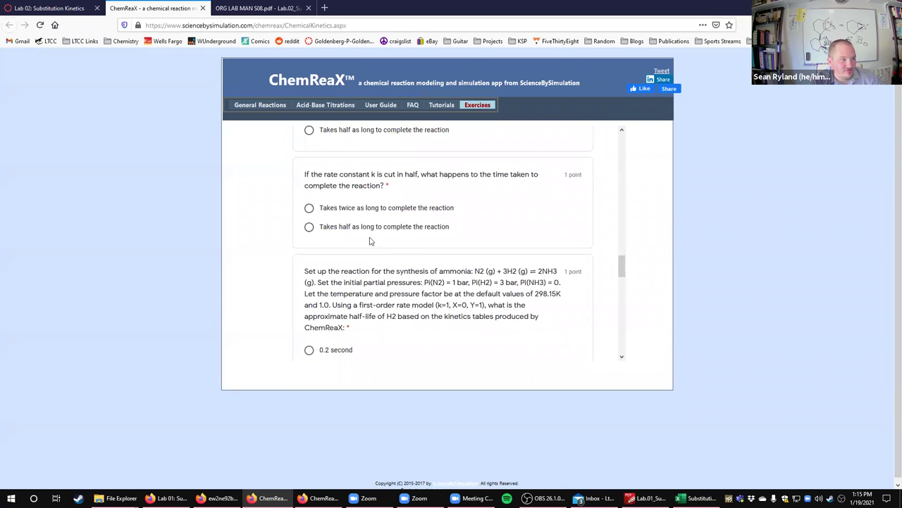
scroll(345, 230, "up", 3)
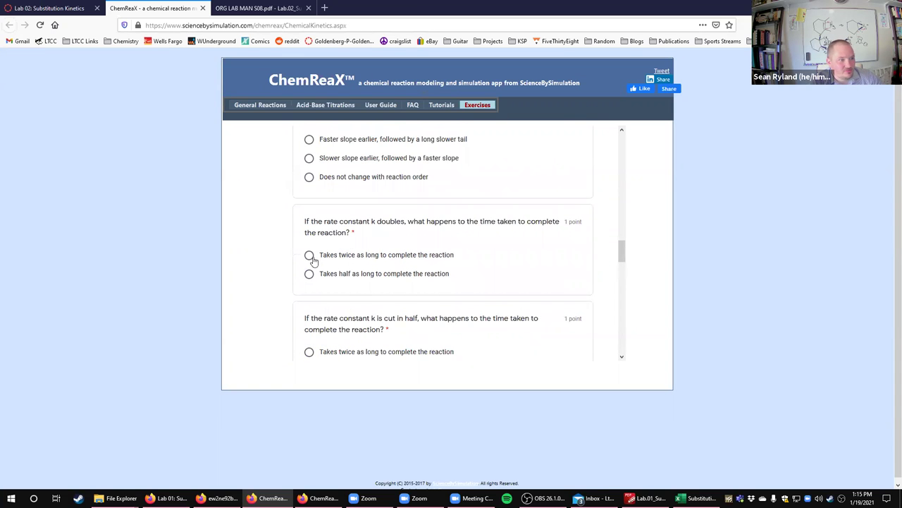
scroll(314, 263, "up", 4)
left_click(308, 234)
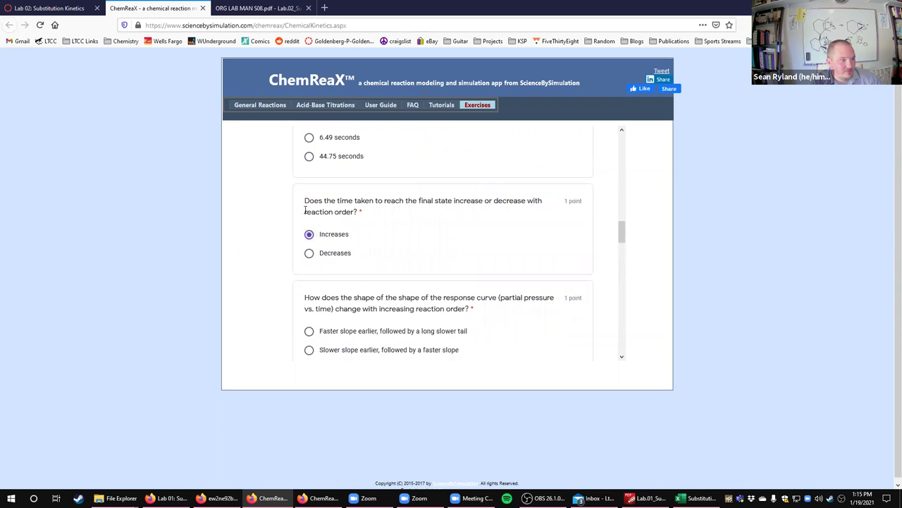
- Answer the first-order and second-order final-state time questions with 1.87 seconds and the third-order one with 0.42 second
scroll(307, 220, "up", 2)
scroll(309, 236, "up", 2)
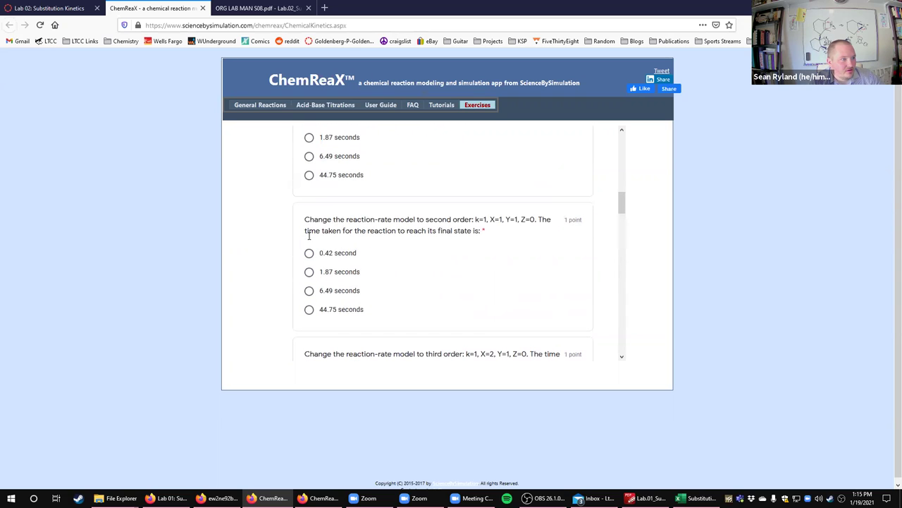
left_click(309, 271)
scroll(309, 169, "up", 1)
left_click(308, 165)
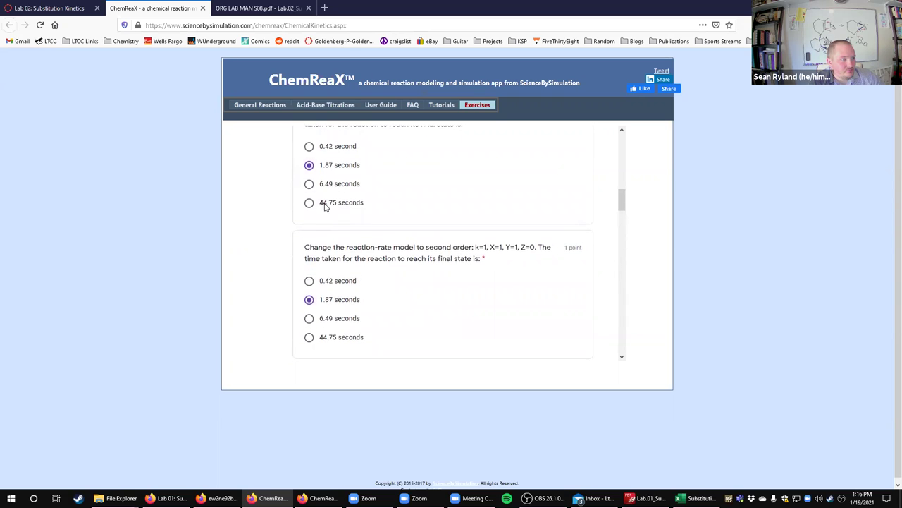
scroll(325, 206, "up", 2)
left_click(366, 255)
- Answer the halved rate constant question with "Takes half as long to complete the reaction" and the ammonia half-life question with 0.2 second
scroll(369, 261, "down", 5)
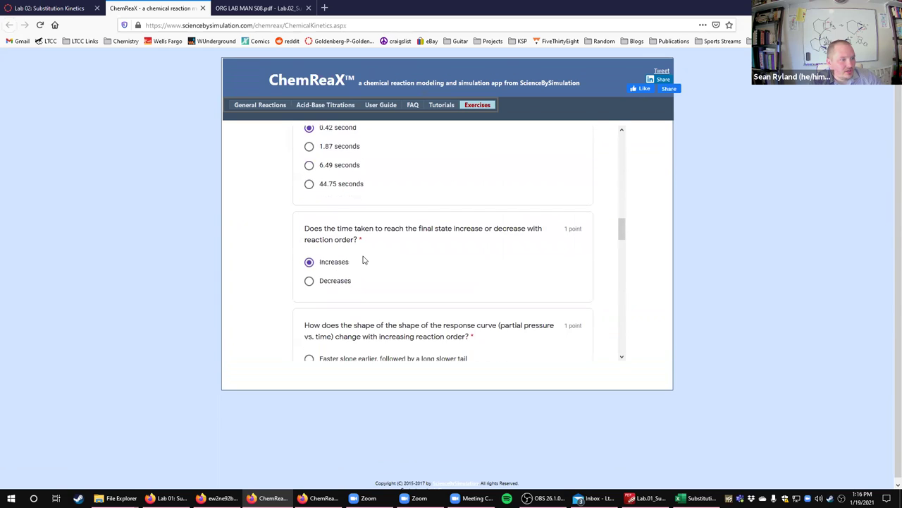
scroll(364, 261, "down", 3)
left_click(311, 186)
left_click(357, 292)
scroll(345, 275, "down", 2)
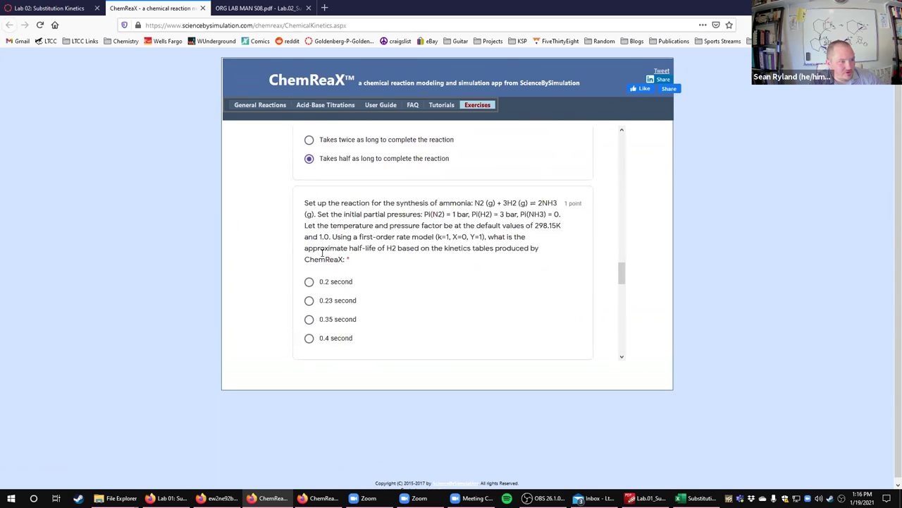
left_click(309, 283)
scroll(331, 282, "down", 5)
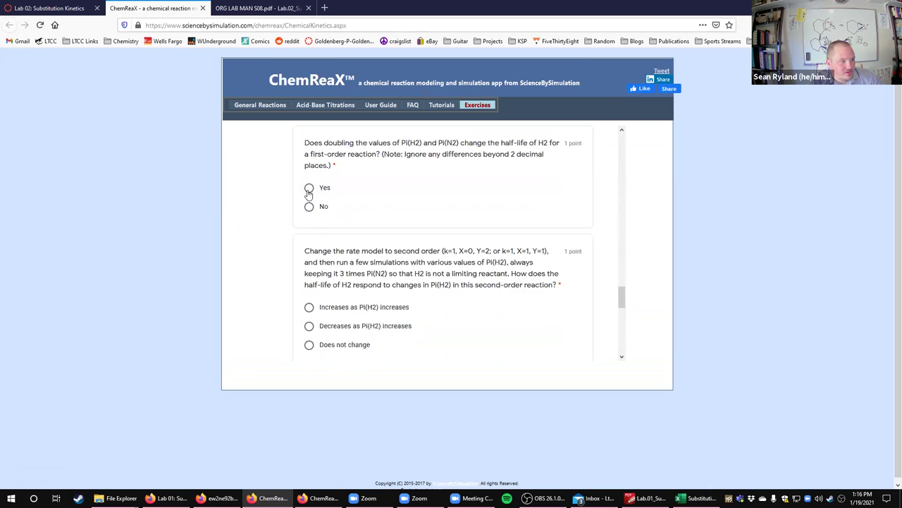
- Answer "Yes" to the first-order H2 half-life question on doubled pressures and "Decreases as Pi(H2) increases" to the second-order one
left_click(308, 188)
scroll(311, 197, "down", 3)
left_click(309, 181)
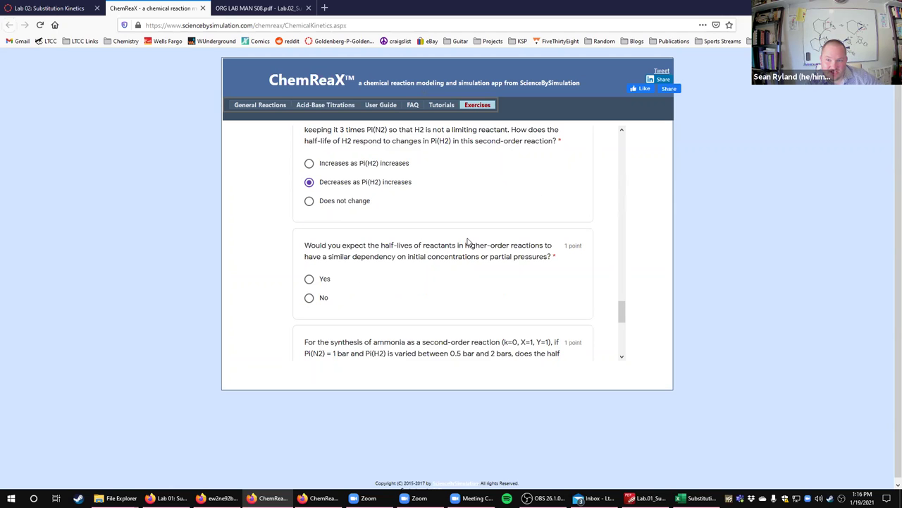
- Answer "Yes" for similar half-life dependency in higher-order reactions and "Increases" for the H2 half-life with Pi(N2) = 1 bar
scroll(476, 256, "down", 1)
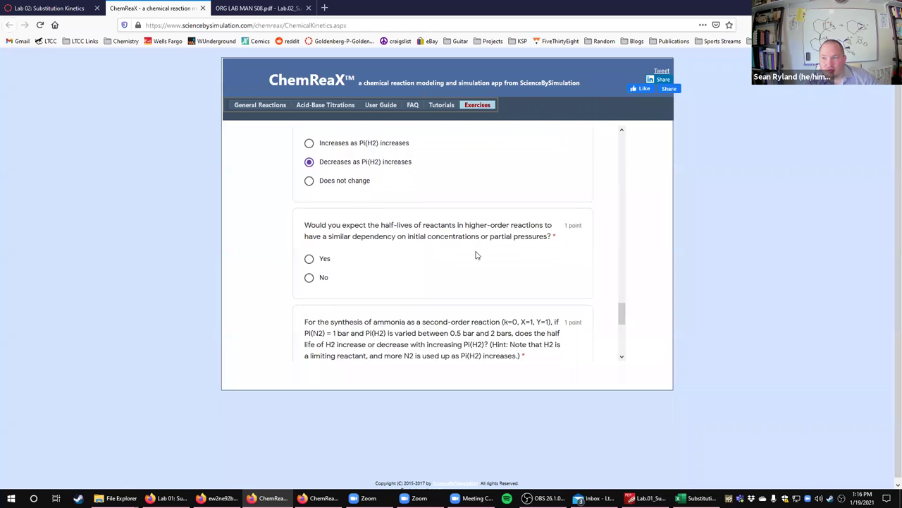
left_click(309, 232)
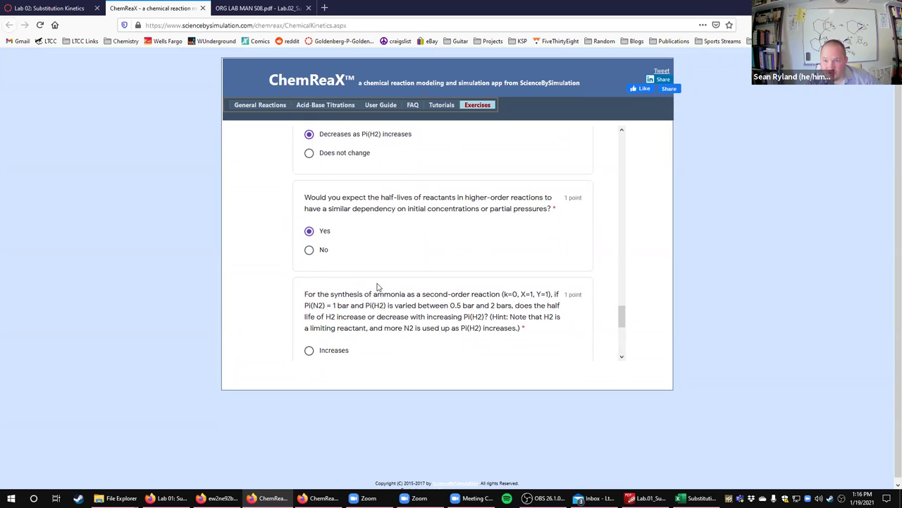
scroll(338, 289, "down", 2)
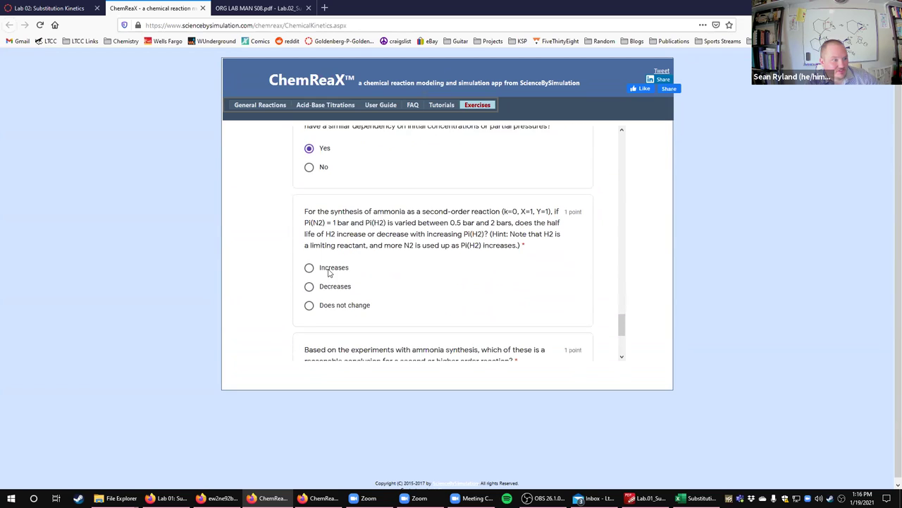
left_click(309, 272)
- Choose the conclusion that a reactant's half life always decreases as its initial concentration or partial pressure increases, and submit the exercise form
scroll(310, 272, "down", 3)
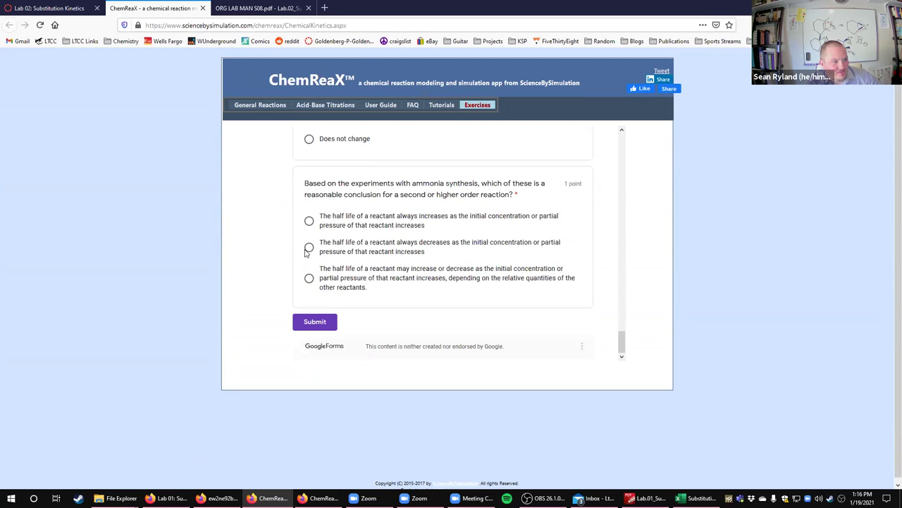
left_click(308, 246)
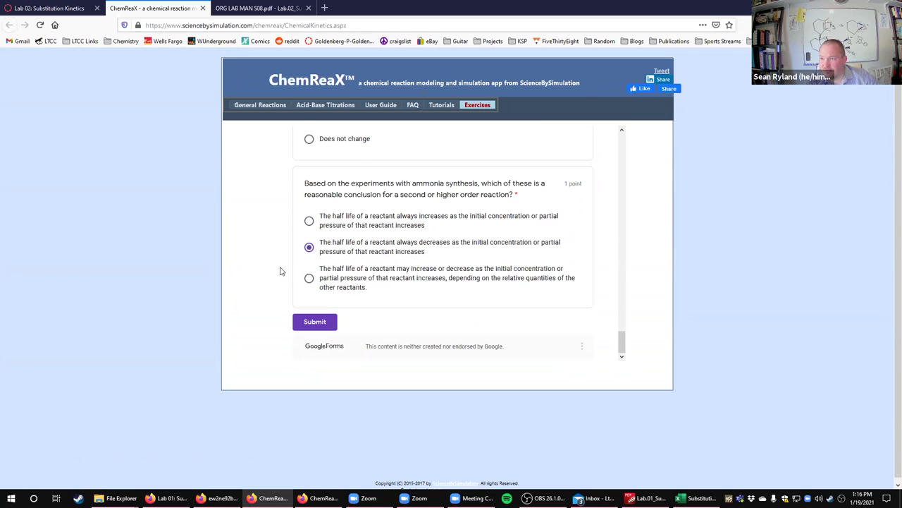
left_click(311, 323)
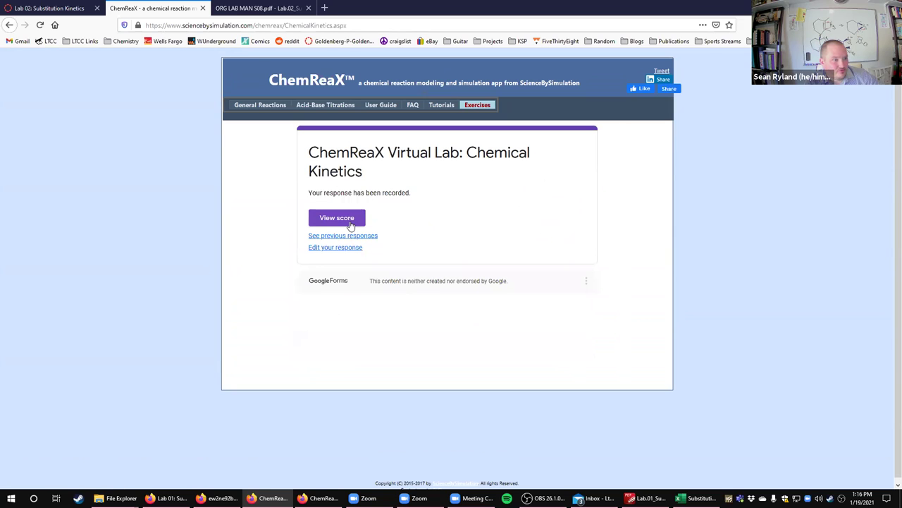
- View and close the exercise score, and check the Lab 02: Substitution Kinetics assignment page before minimizing its window
left_click(351, 224)
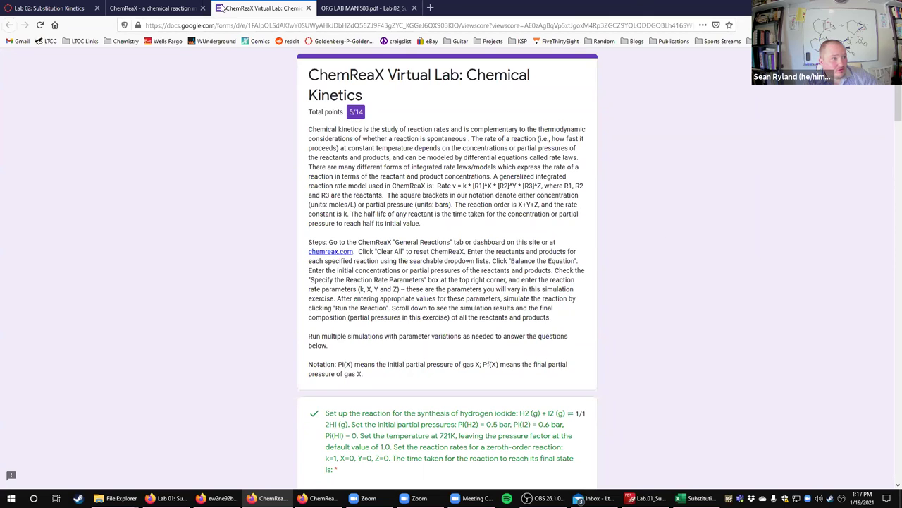
left_click(308, 8)
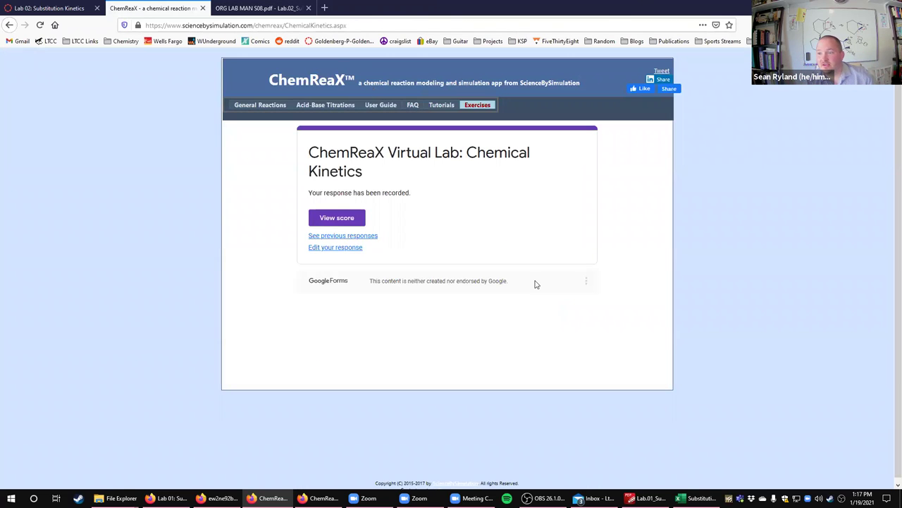
left_click(42, 6)
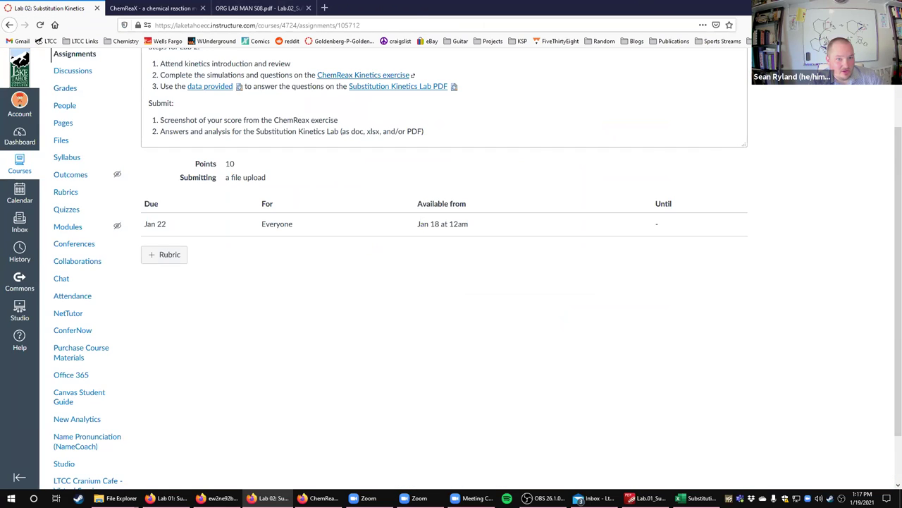
left_click(269, 497)
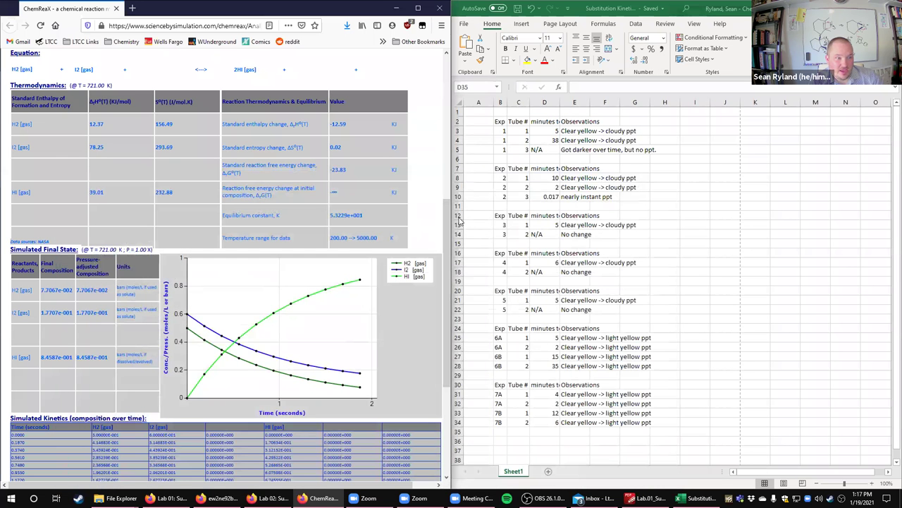